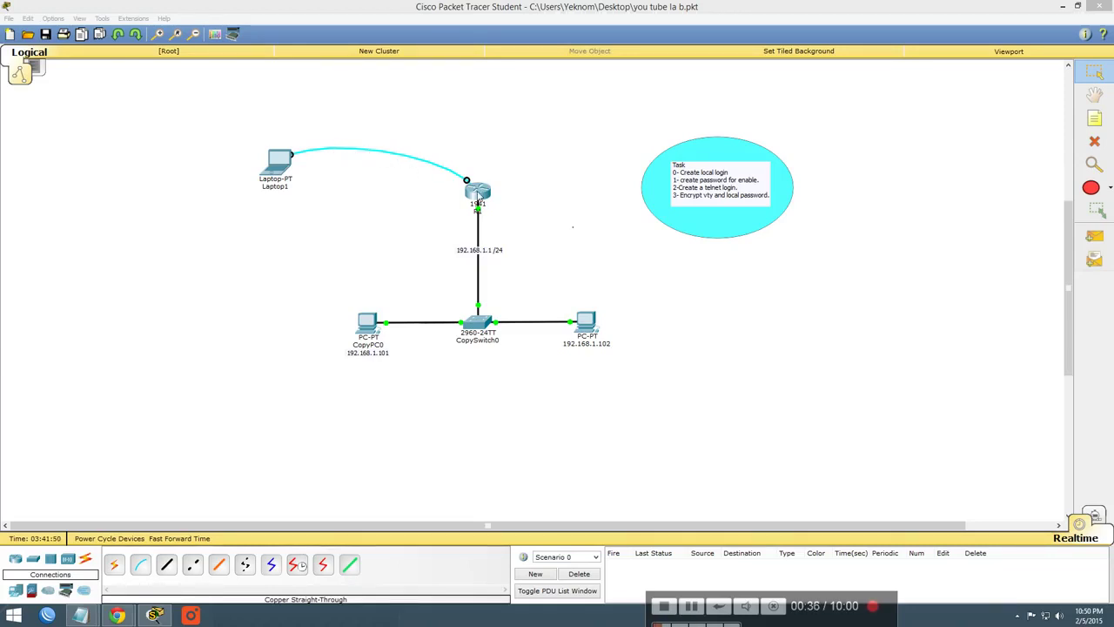
Inspect router R1's enlarged physical device view, then close its window
{"action": "left_click", "coordinate": [476, 194]}
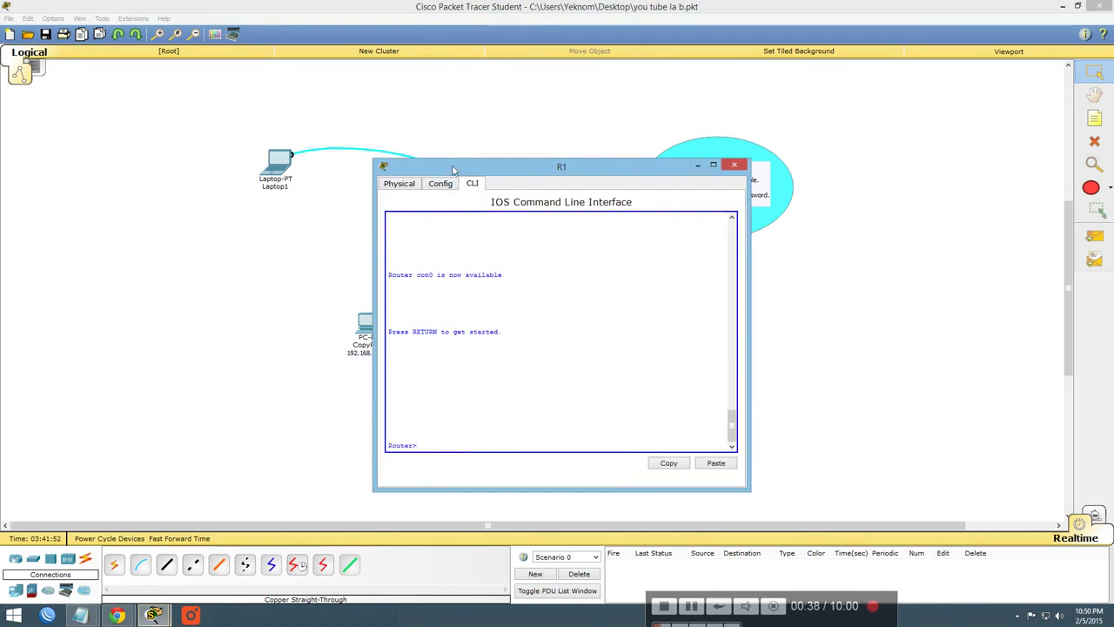
{"action": "left_click_drag", "start_coordinate": [455, 158], "coordinate": [692, 154]}
{"action": "left_click", "coordinate": [632, 174]}
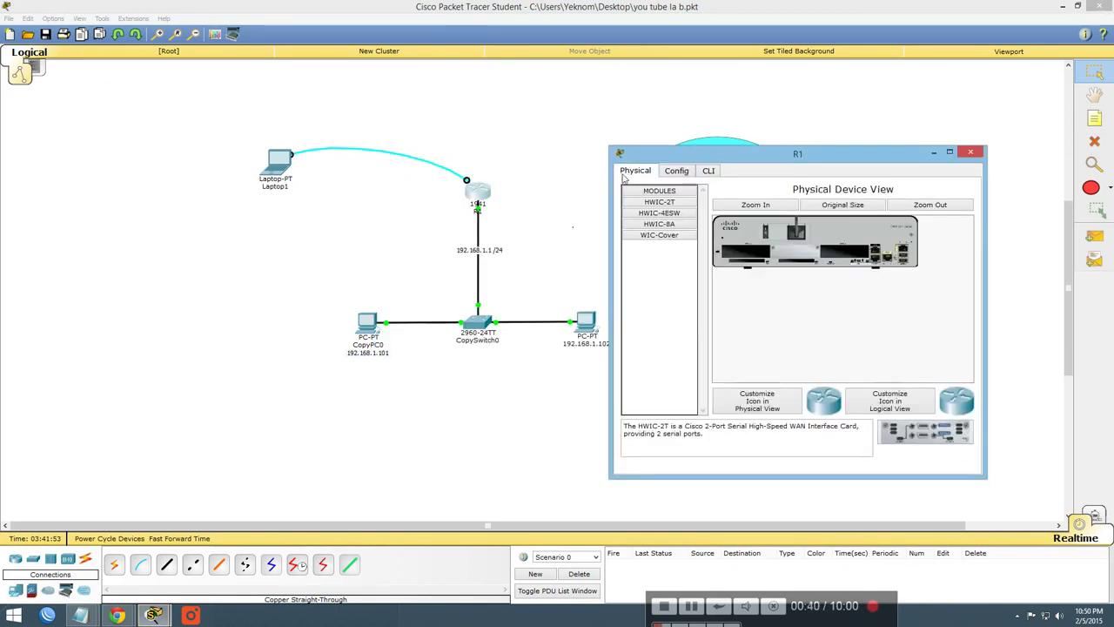
{"action": "left_click", "coordinate": [772, 206]}
{"action": "scroll", "coordinate": [825, 312], "scroll_direction": "down", "scroll_amount": 5}
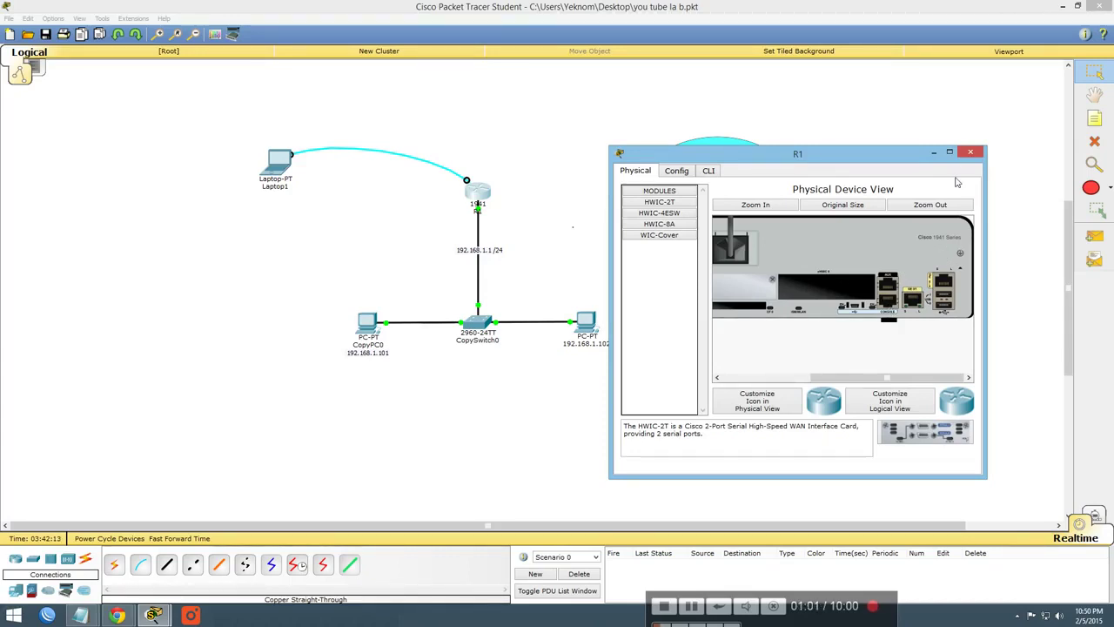
{"action": "left_click", "coordinate": [970, 154]}
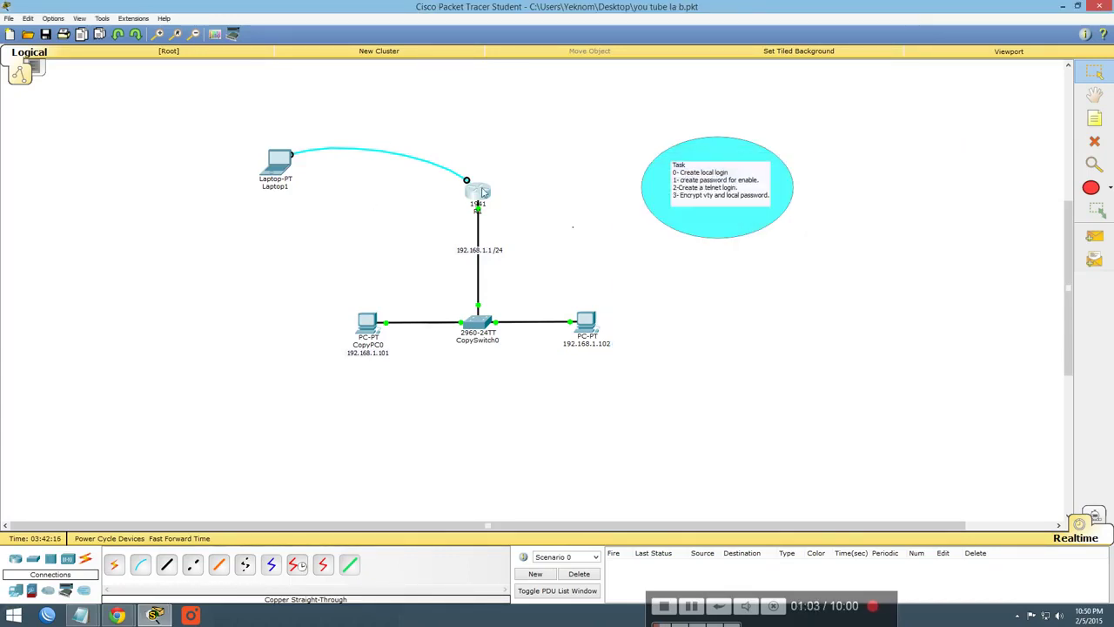
{"action": "scroll", "coordinate": [509, 216], "scroll_direction": "up", "scroll_amount": 3}
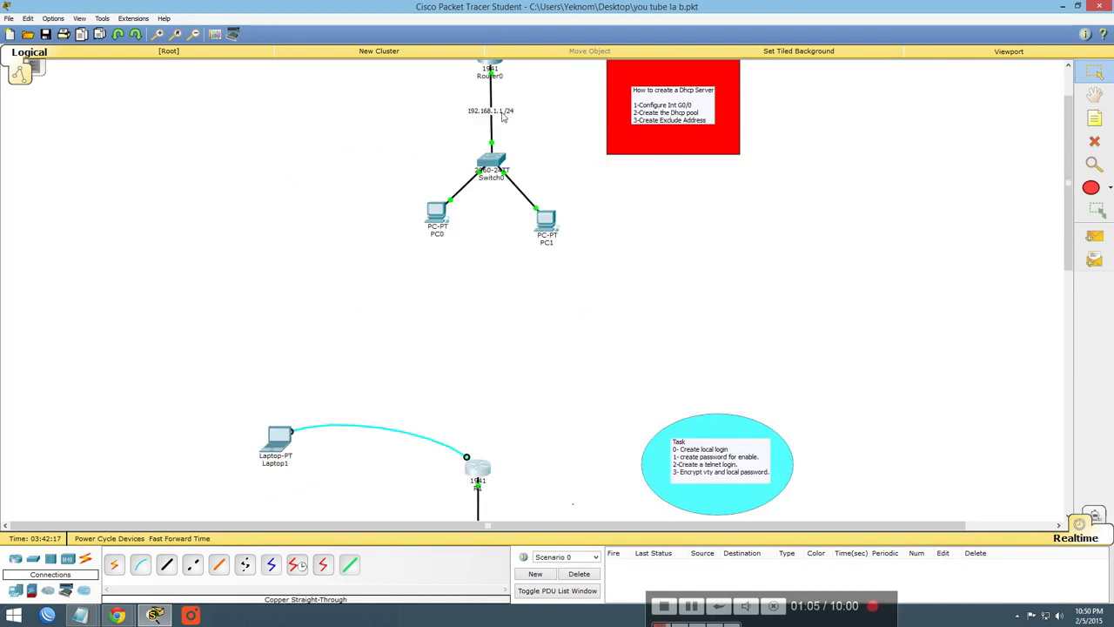
{"action": "scroll", "coordinate": [510, 174], "scroll_direction": "down", "scroll_amount": 1}
{"action": "scroll", "coordinate": [508, 145], "scroll_direction": "up", "scroll_amount": 1}
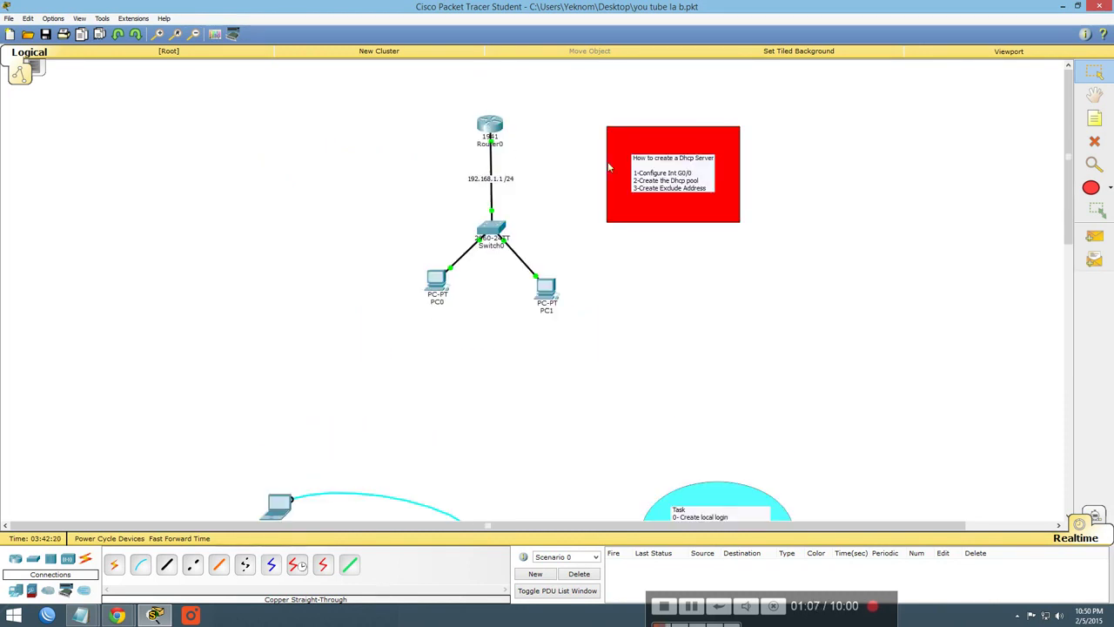
{"action": "scroll", "coordinate": [480, 306], "scroll_direction": "down", "scroll_amount": 3}
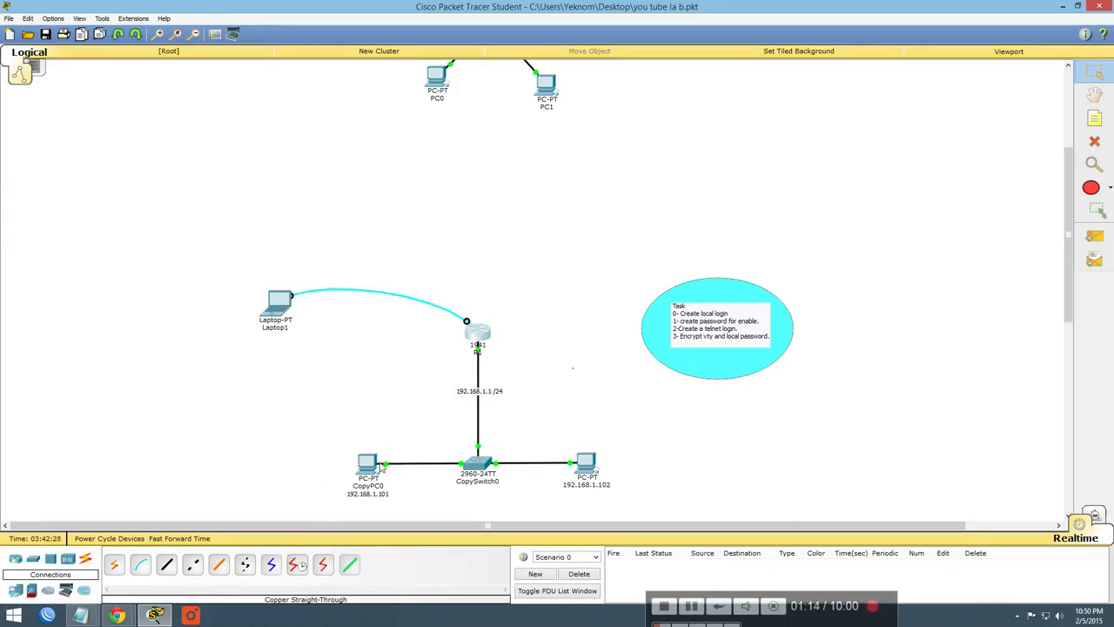
Ping 192.168.1.1 from CopyPC0's command prompt, getting 4 replies with 0% loss
{"action": "left_click", "coordinate": [368, 466]}
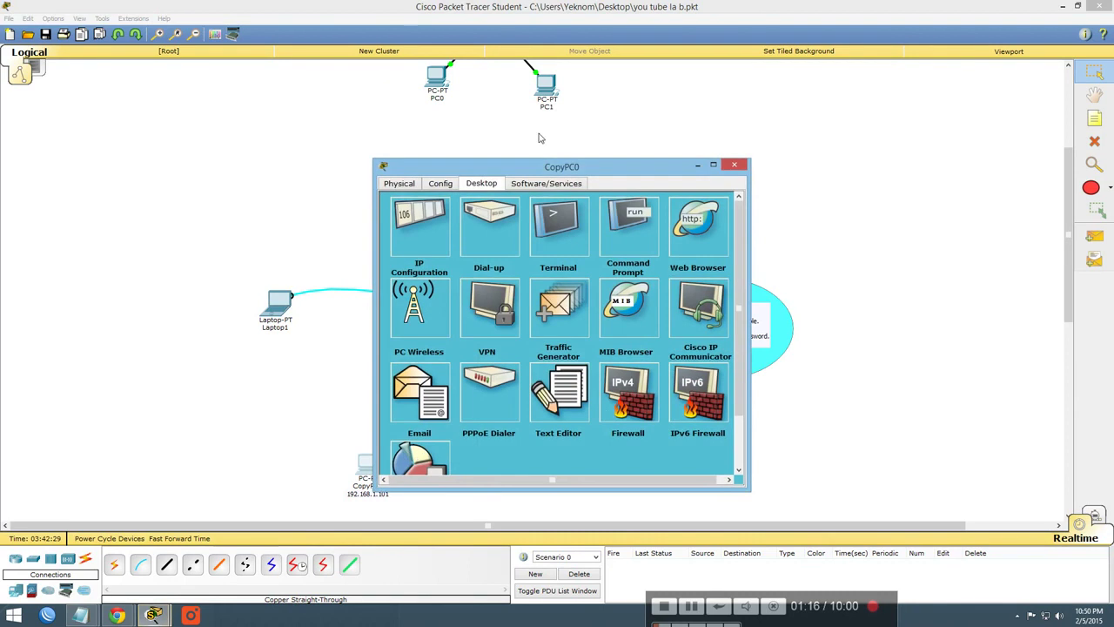
{"action": "left_click_drag", "start_coordinate": [544, 172], "coordinate": [802, 170]}
{"action": "left_click", "coordinate": [894, 221]}
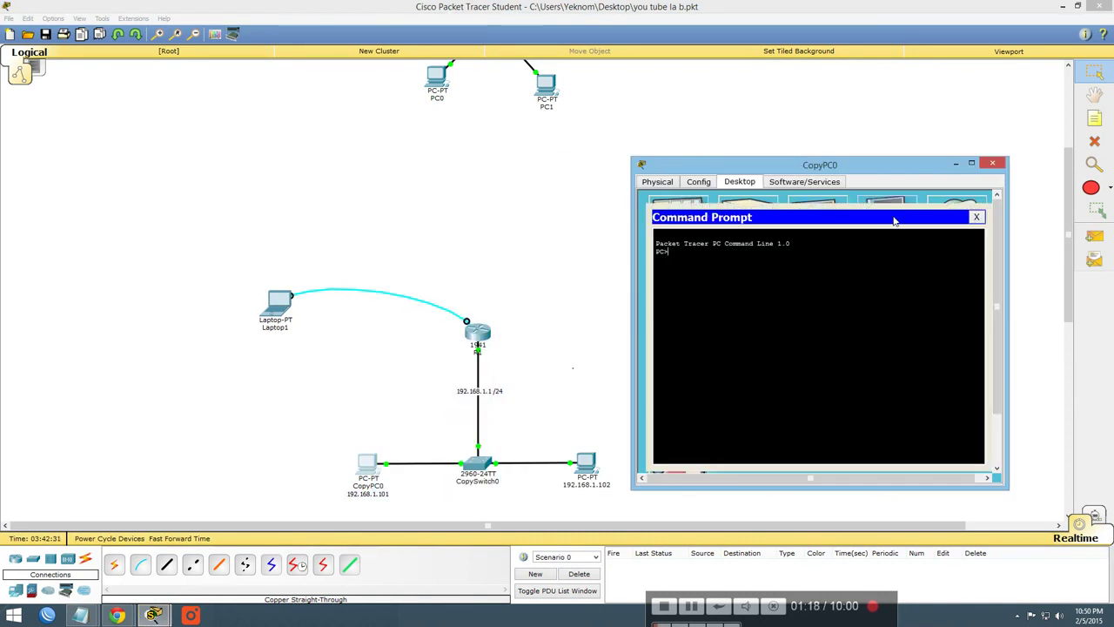
{"action": "type", "text": "ping 192.168.1."}
{"action": "type", "text": "192.168.1."}
{"action": "key", "text": "Return"}
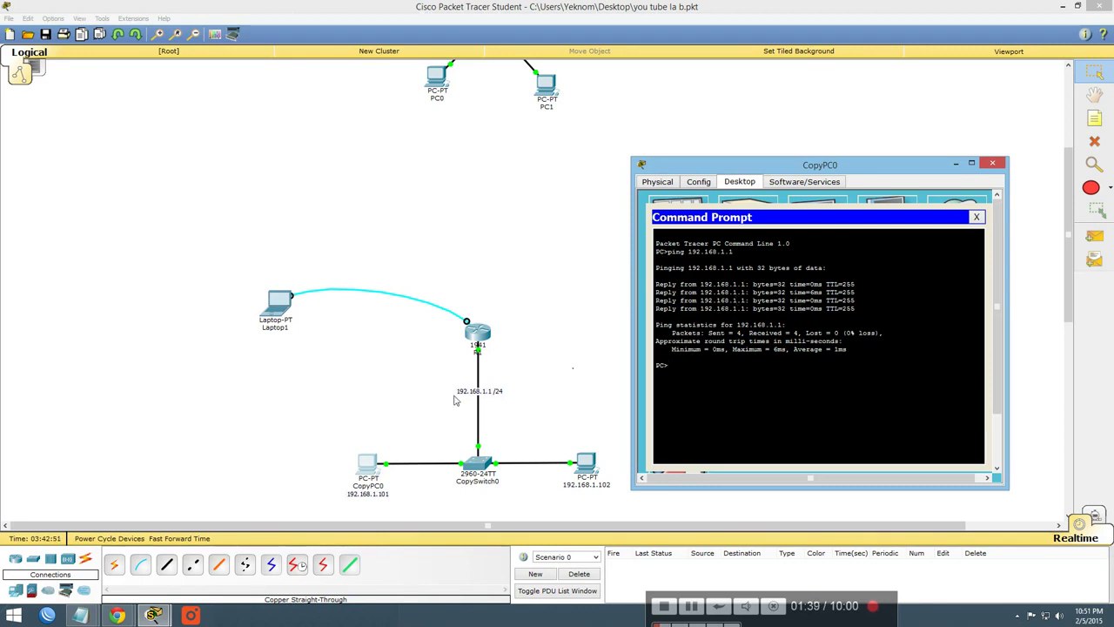
{"action": "left_click", "coordinate": [977, 217]}
{"action": "left_click", "coordinate": [992, 163]}
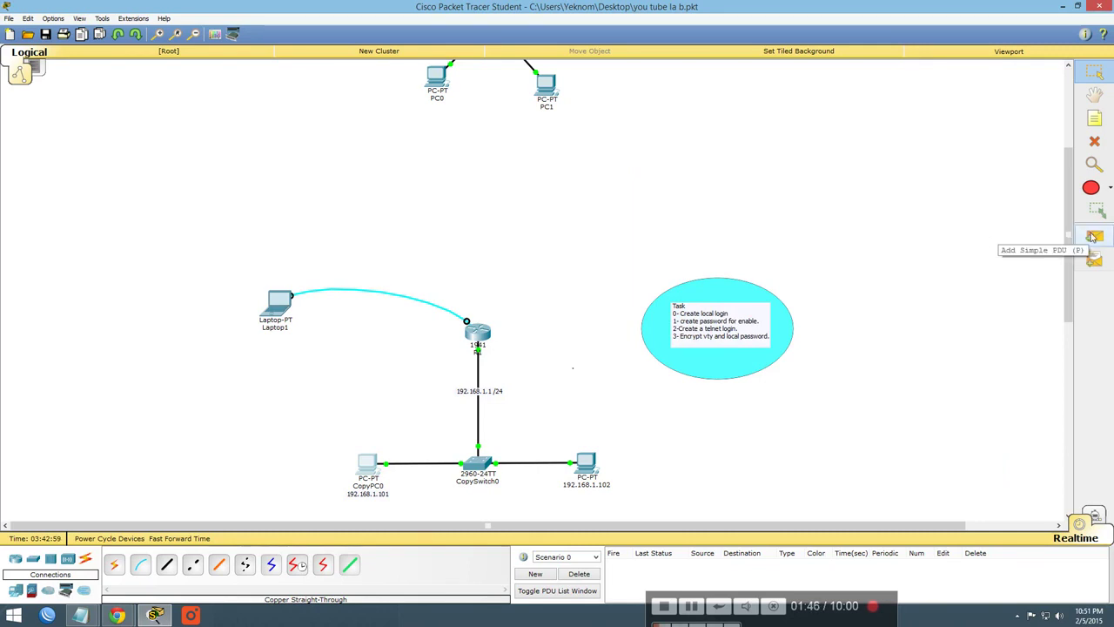
Send a simple ICMP PDU from CopyPC0 to router R1
{"action": "left_click", "coordinate": [1093, 237]}
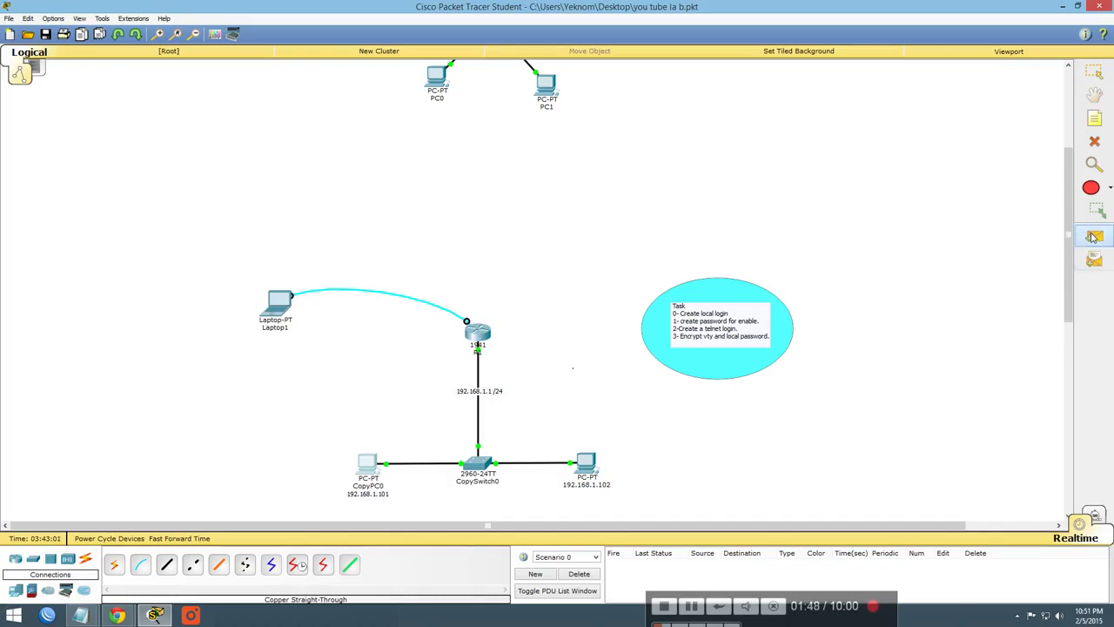
{"action": "left_click", "coordinate": [371, 473]}
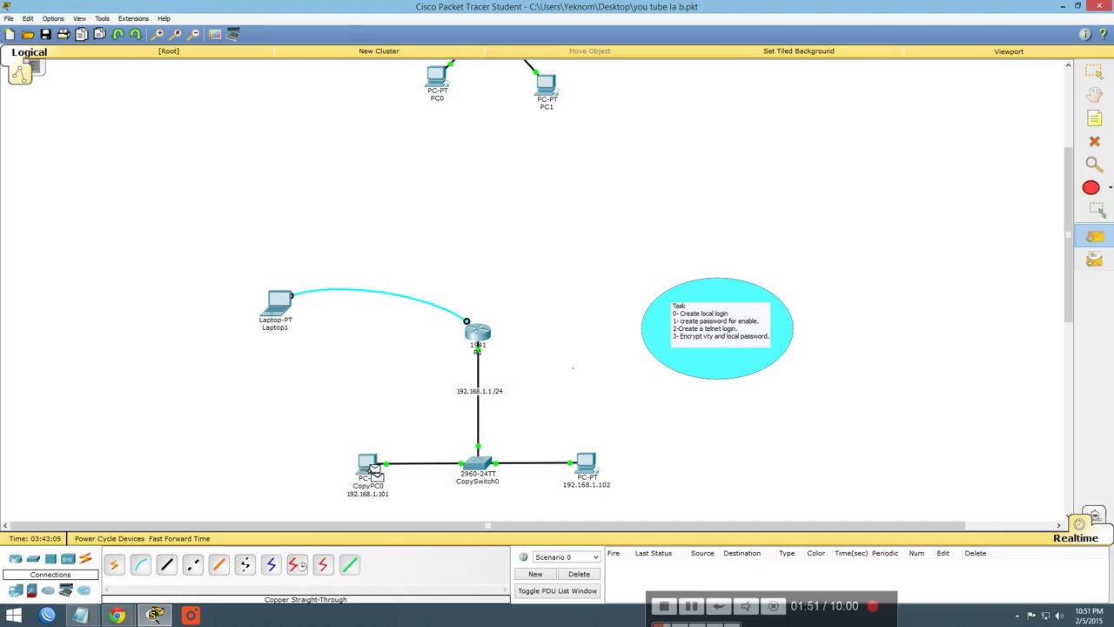
{"action": "left_click", "coordinate": [484, 337]}
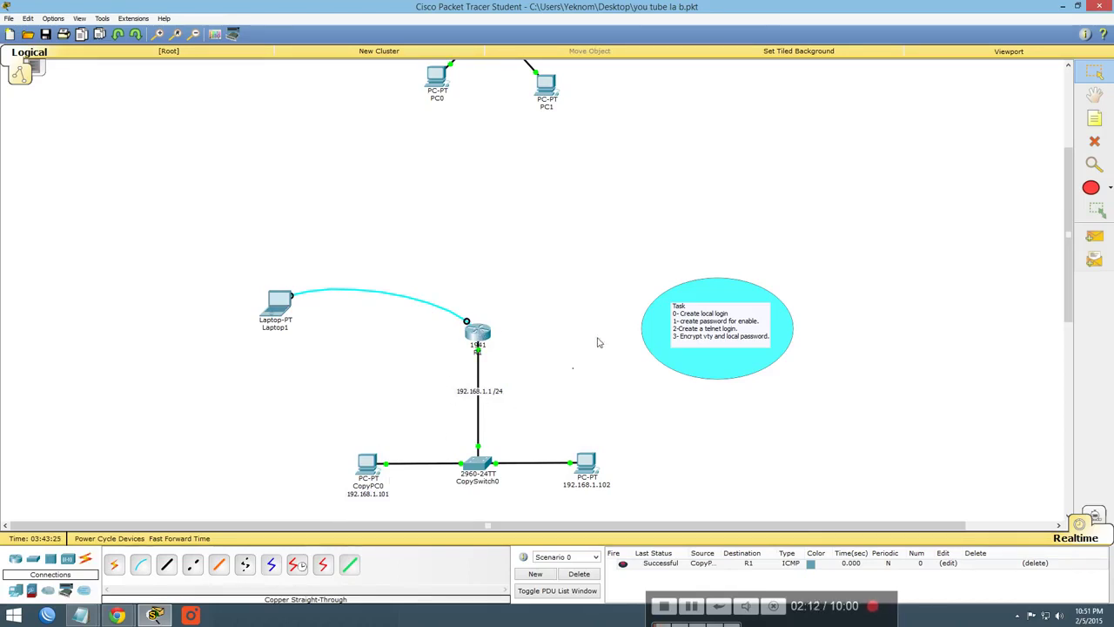
Rearrange the layout by nudging the Task note, R1 and Laptop1
{"action": "mouse_move", "coordinate": [650, 346]}
{"action": "left_mouse_down"}
{"action": "mouse_move", "coordinate": [670, 327]}
{"action": "mouse_move", "coordinate": [661, 338]}
{"action": "left_mouse_up"}
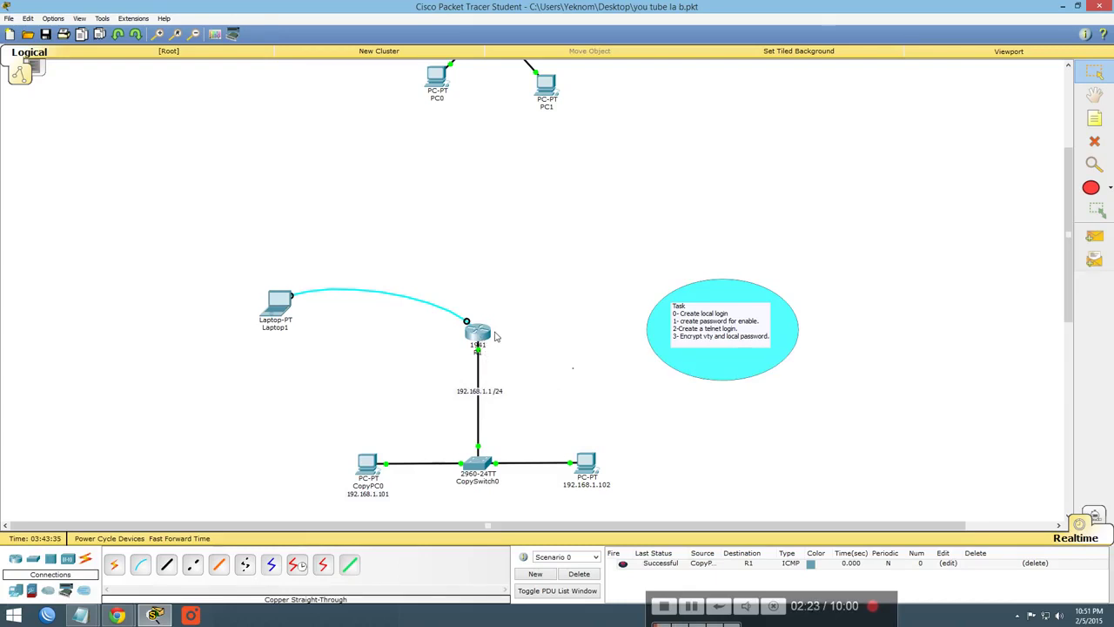
{"action": "left_click_drag", "start_coordinate": [482, 338], "coordinate": [478, 332]}
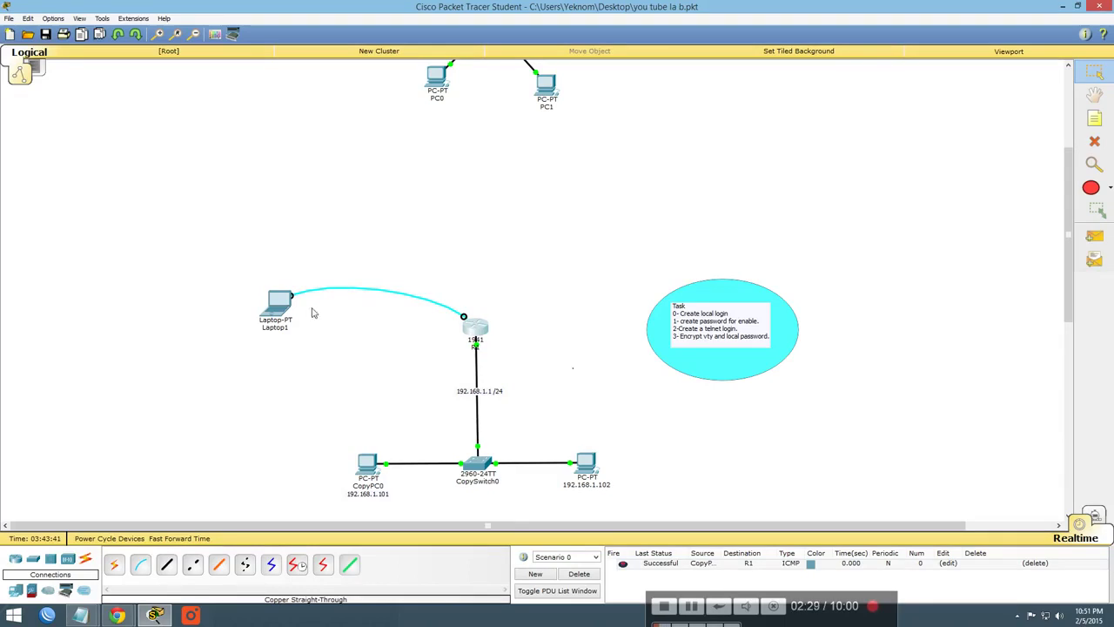
{"action": "mouse_move", "coordinate": [293, 324]}
{"action": "left_mouse_down"}
{"action": "mouse_move", "coordinate": [286, 313]}
{"action": "mouse_move", "coordinate": [285, 323]}
{"action": "left_mouse_up"}
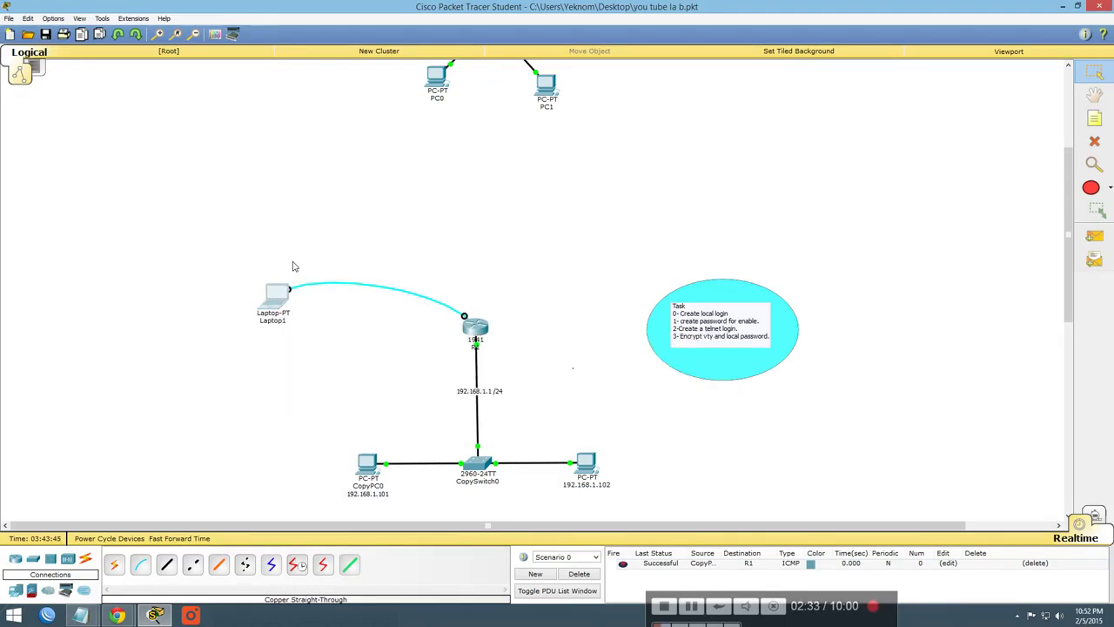
{"action": "scroll", "coordinate": [301, 253], "scroll_direction": "up", "scroll_amount": 1}
{"action": "scroll", "coordinate": [301, 253], "scroll_direction": "down", "scroll_amount": 3}
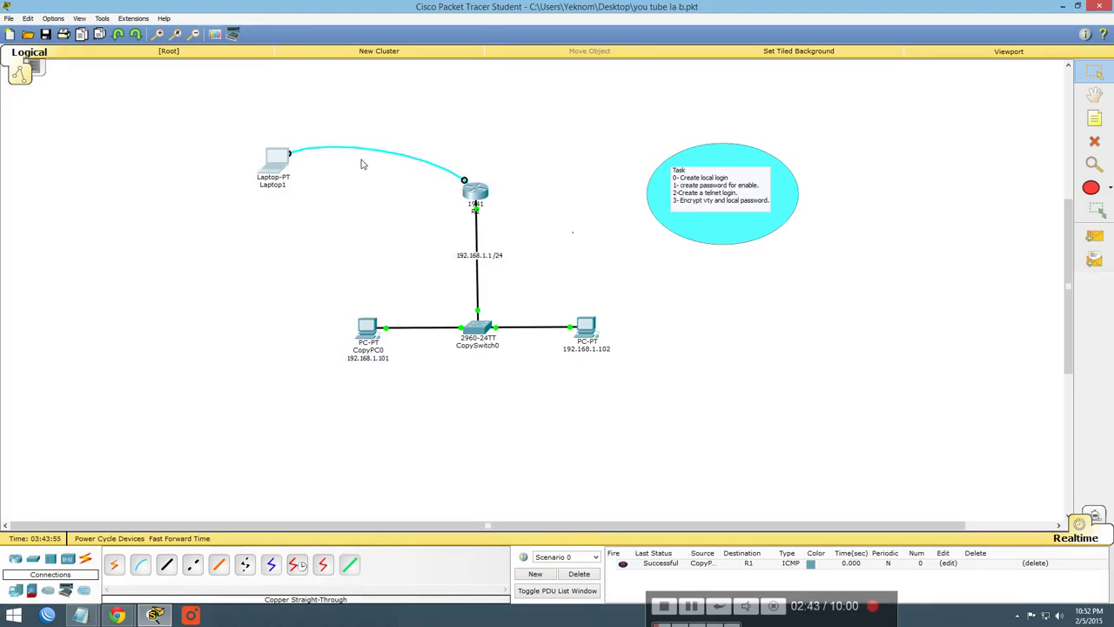
Start Laptop1's Terminal with default settings and get the Router> console prompt
{"action": "left_click", "coordinate": [277, 161]}
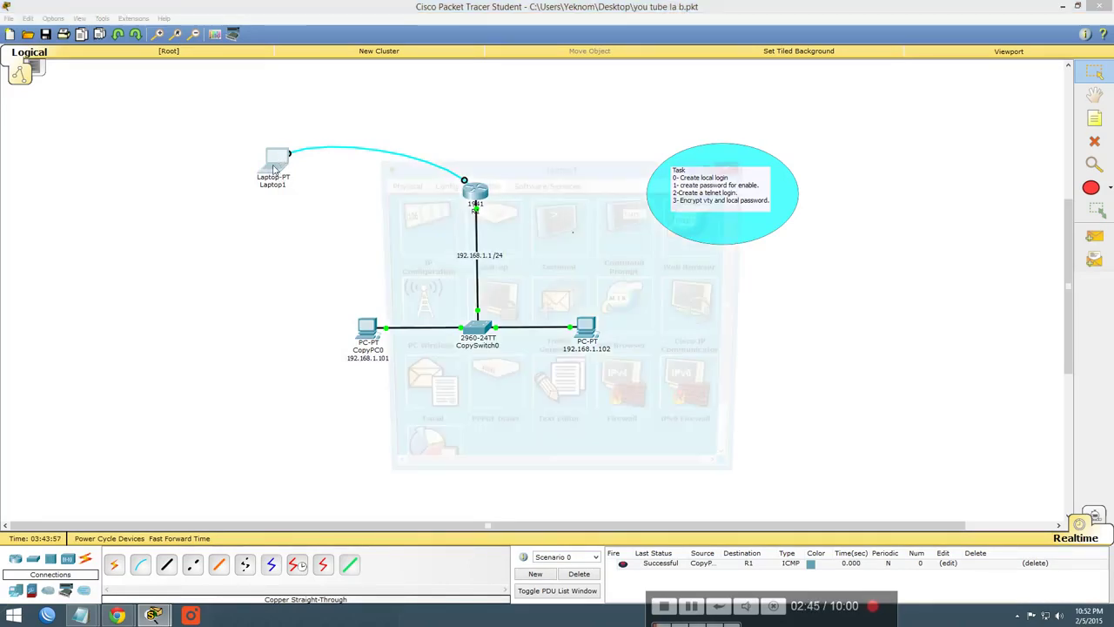
{"action": "left_click_drag", "start_coordinate": [488, 167], "coordinate": [255, 118]}
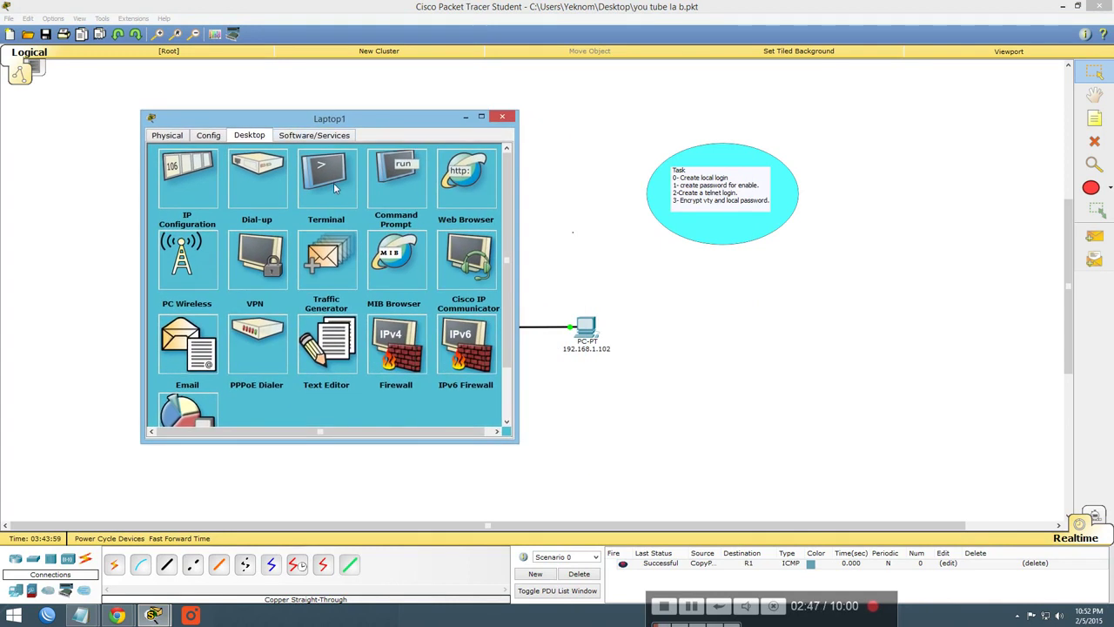
{"action": "left_click", "coordinate": [340, 185]}
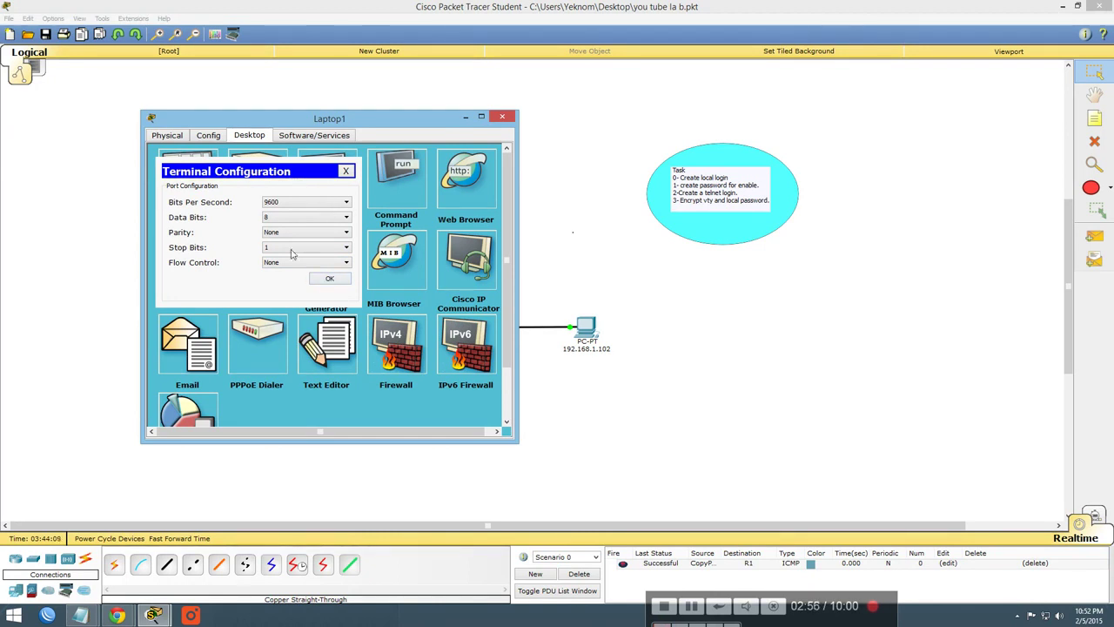
{"action": "left_click", "coordinate": [329, 280]}
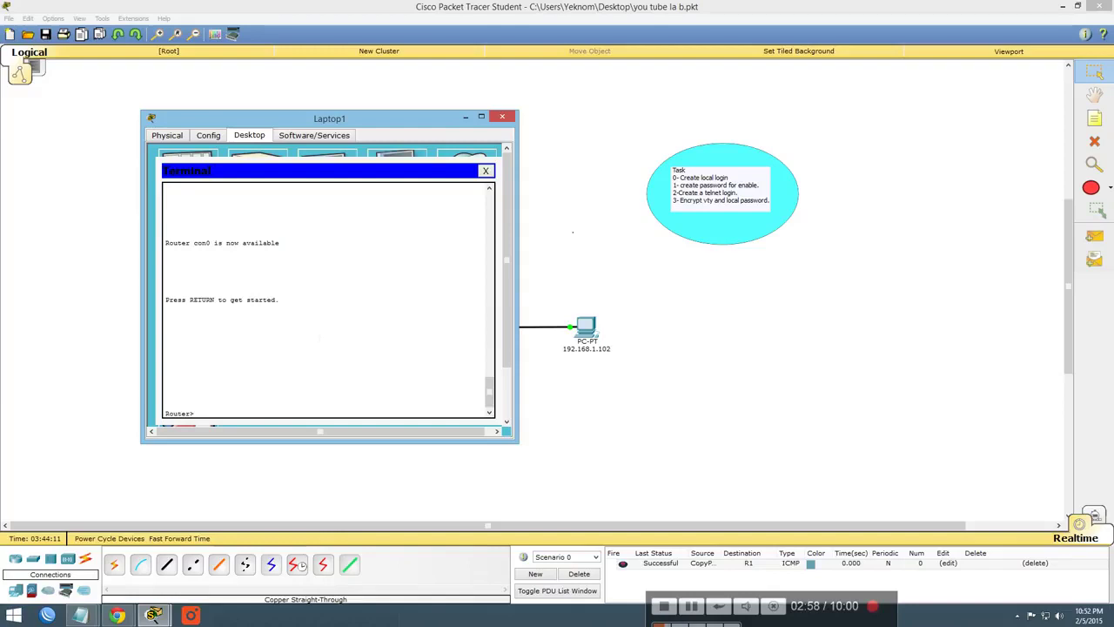
{"action": "key", "text": "Return"}
{"action": "key", "text": "Return"}
{"action": "key", "text": "Return"}
{"action": "key", "text": "Return"}
{"action": "key", "text": "Return"}
{"action": "key", "text": "Return"}
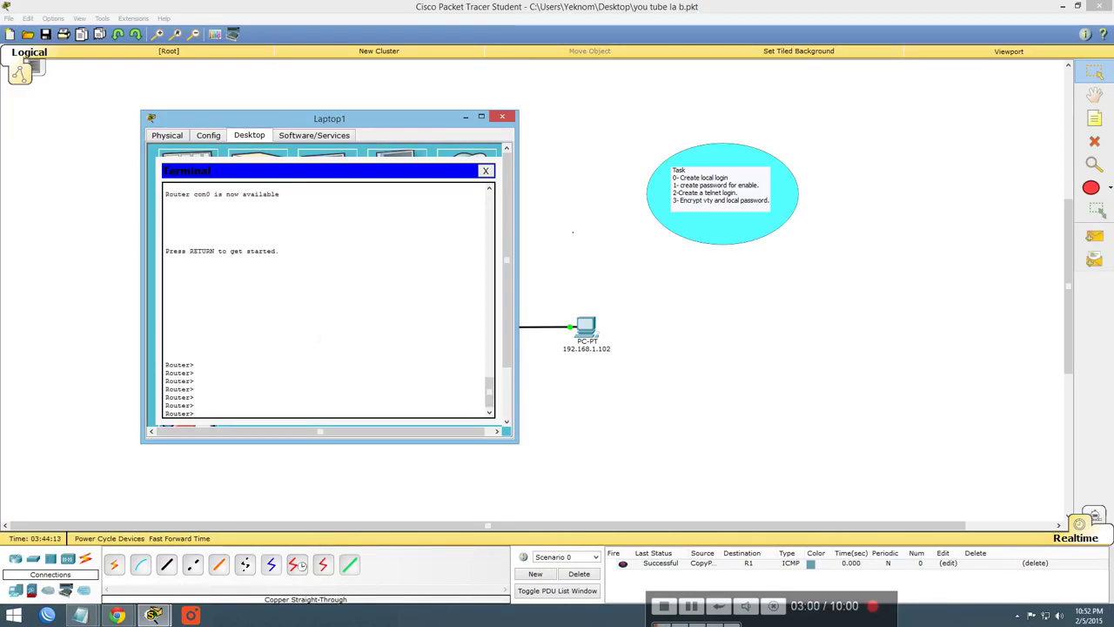
{"action": "left_click_drag", "start_coordinate": [321, 120], "coordinate": [697, 120]}
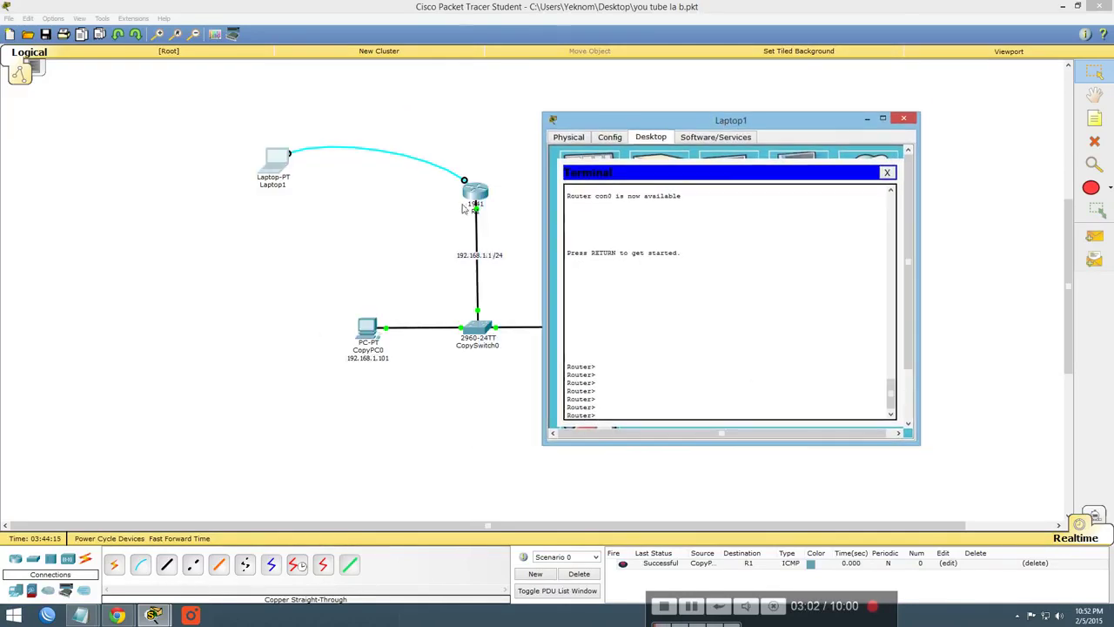
Return to Laptop1's console session and run ena to reach Router#
{"action": "left_click", "coordinate": [476, 197]}
{"action": "left_click", "coordinate": [470, 182]}
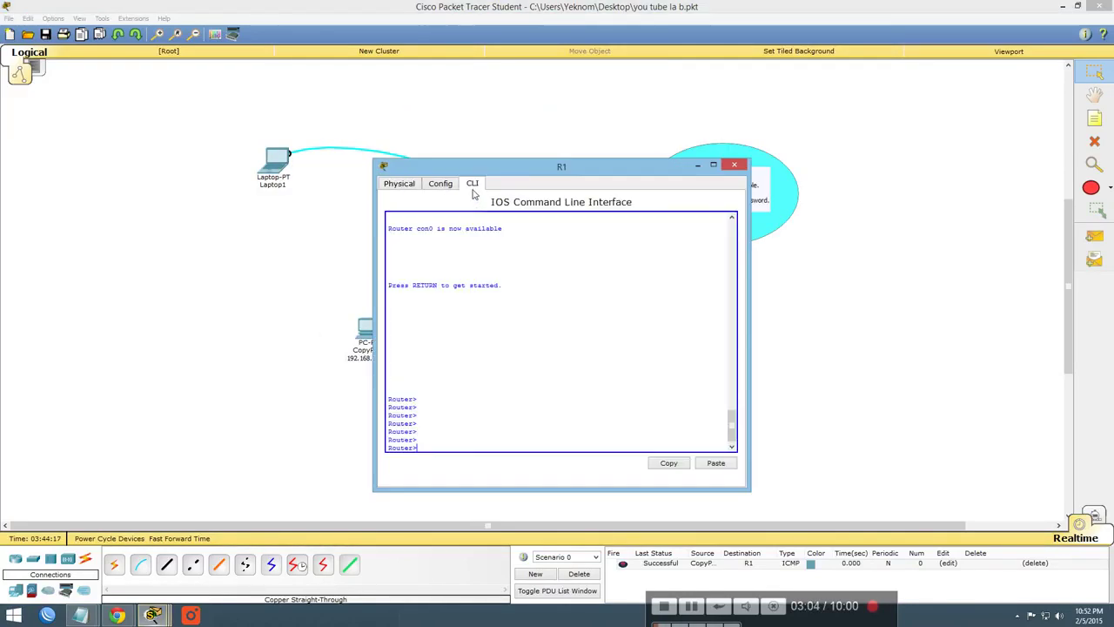
{"action": "left_click", "coordinate": [740, 172]}
{"action": "left_click", "coordinate": [272, 178]}
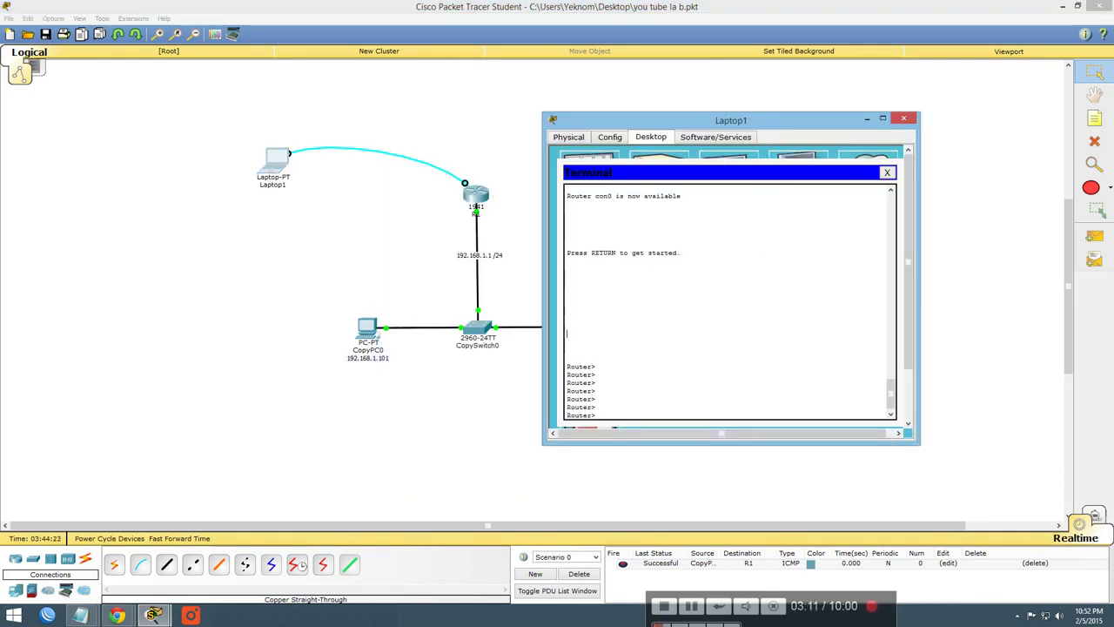
{"action": "key", "text": "Return"}
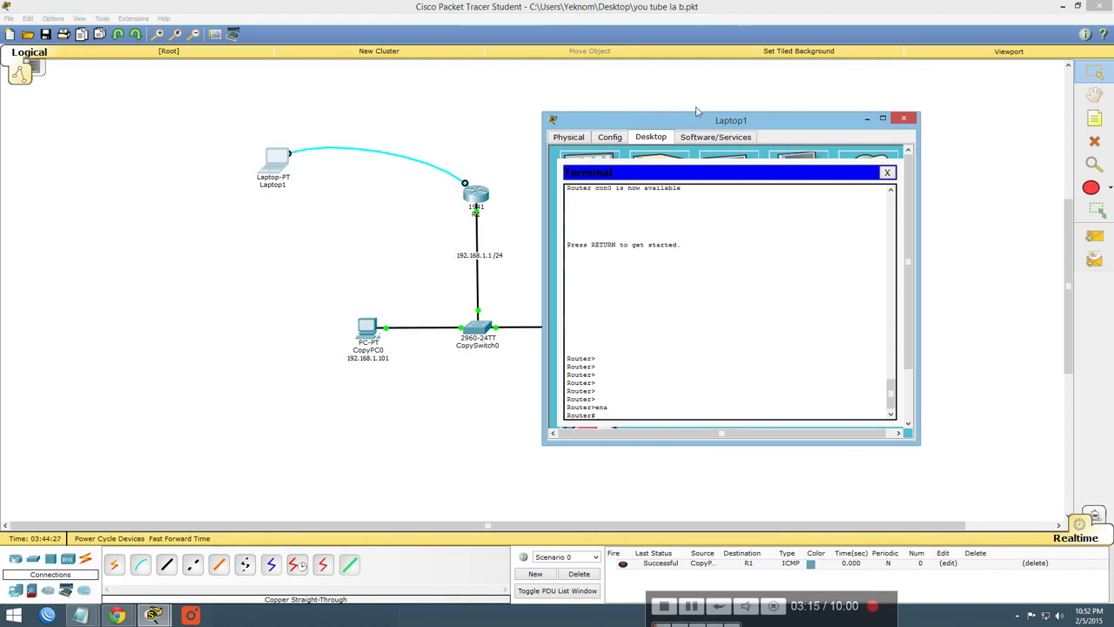
Enter global configuration mode and select line console 0
{"action": "left_click_drag", "start_coordinate": [702, 128], "coordinate": [389, 105]}
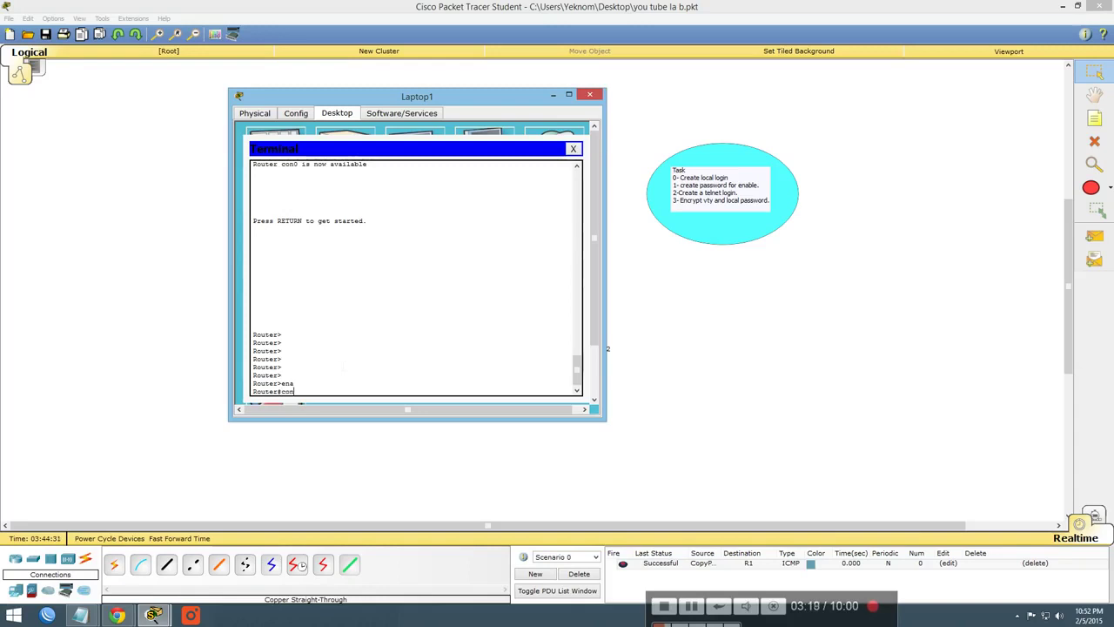
{"action": "type", "text": "f t"}
{"action": "key", "text": "Return"}
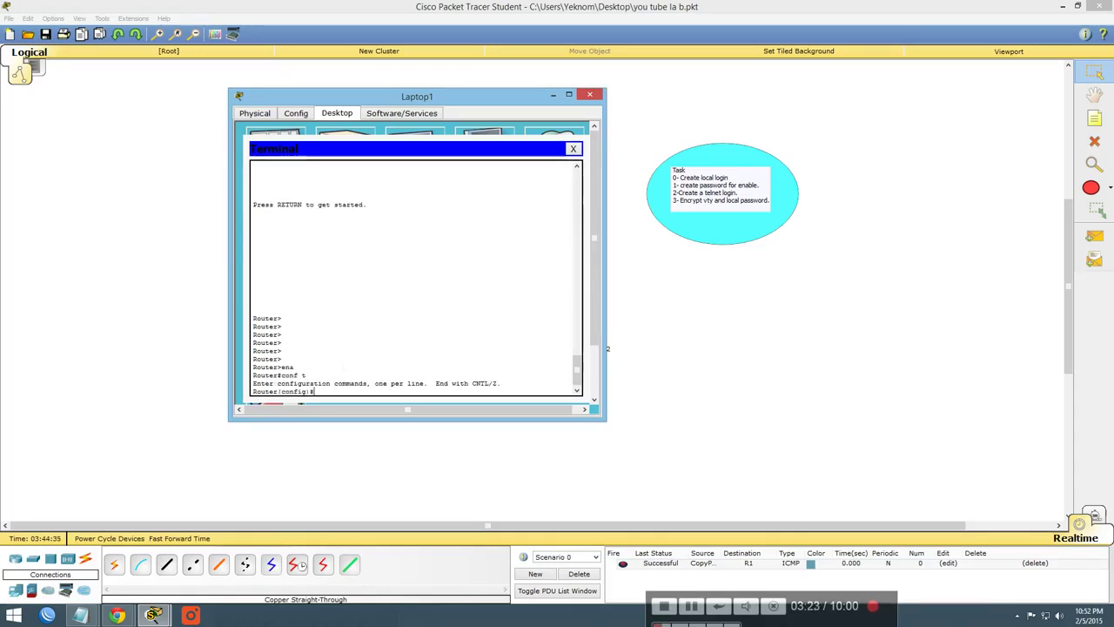
{"action": "type", "text": "line co"}
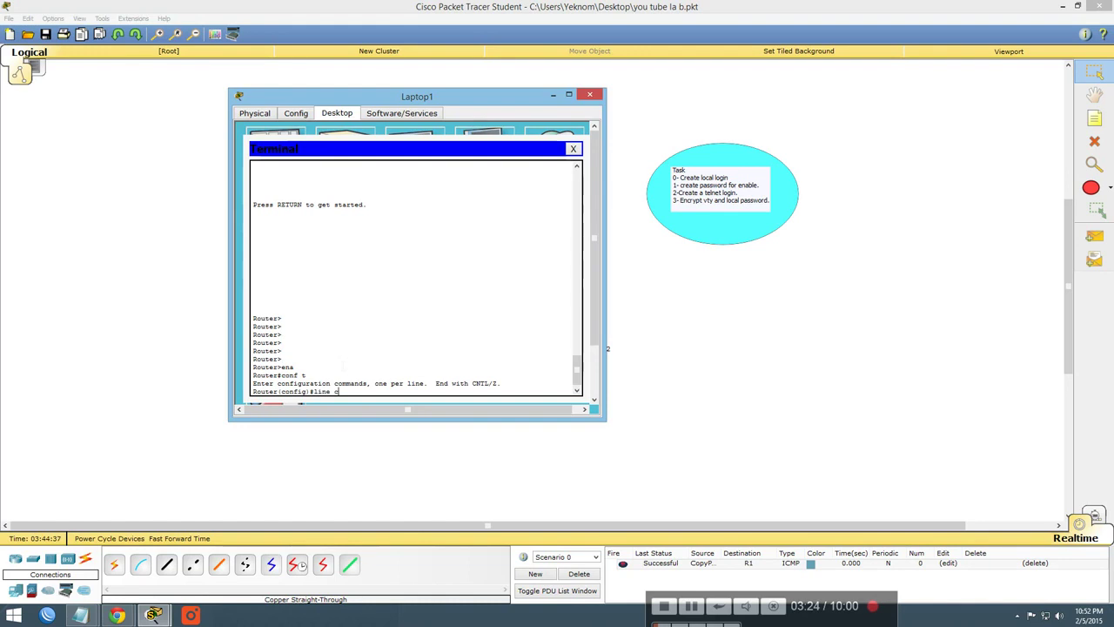
{"action": "key", "text": "Tab"}
{"action": "type", "text": "0"}
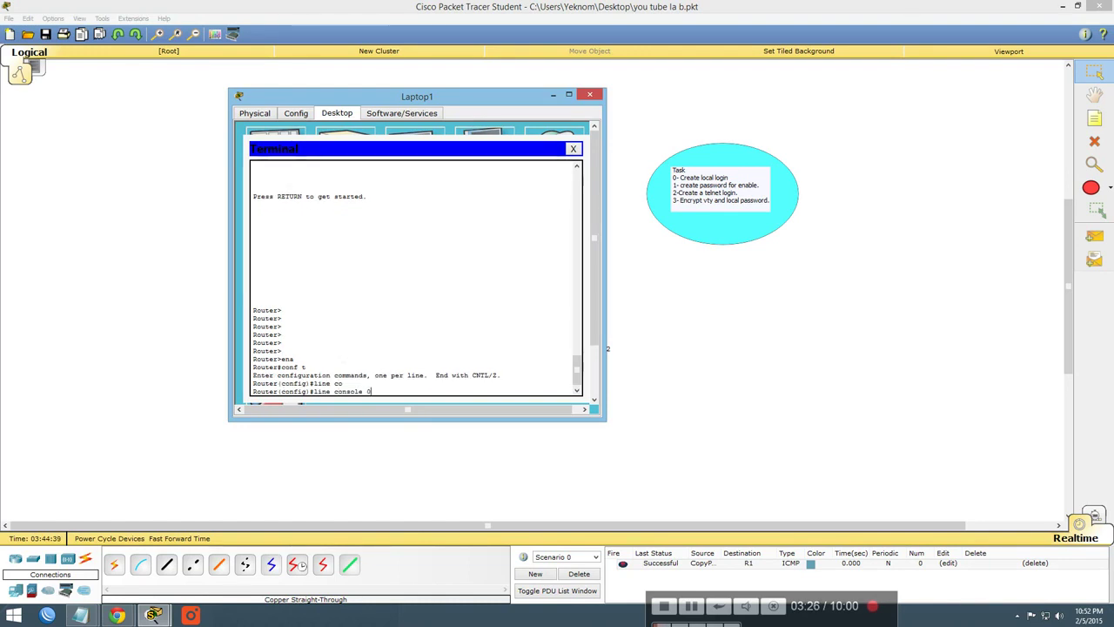
{"action": "key", "text": "Return"}
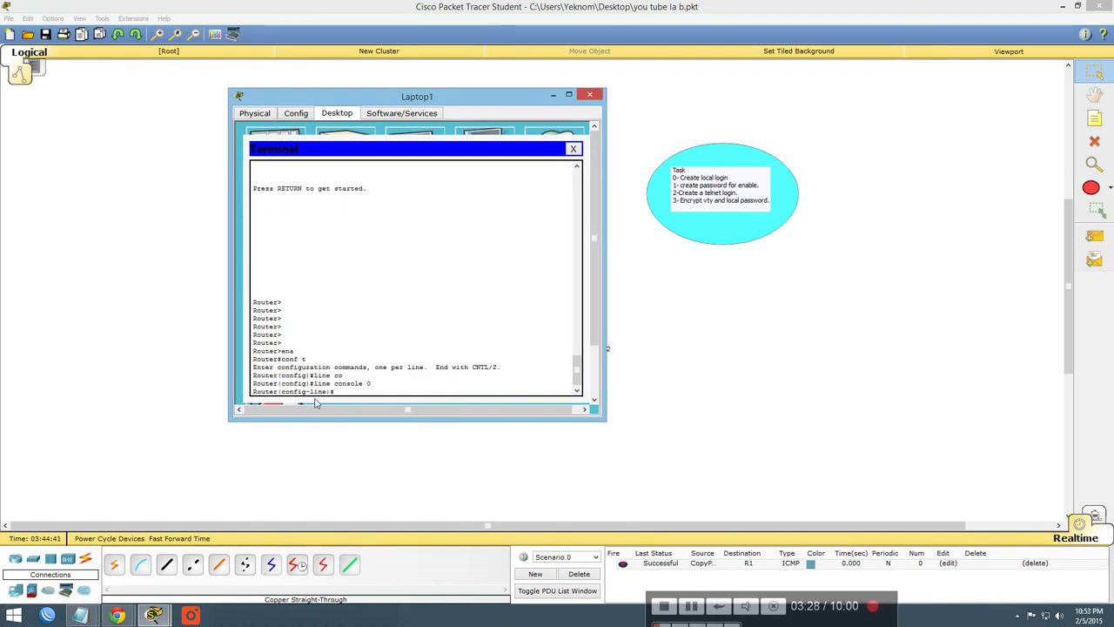
Set the console line password, enable login, and end back to Router#
{"action": "type", "text": "pass"}
{"action": "key", "text": "Tab"}
{"action": "type", "text": "cisc"}
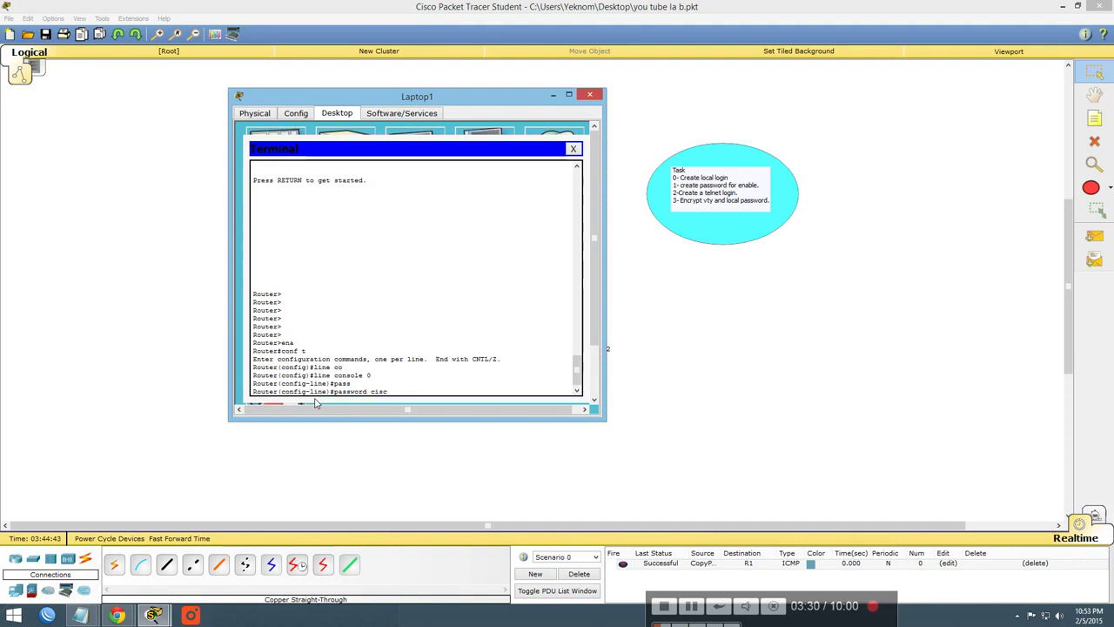
{"action": "type", "text": "o"}
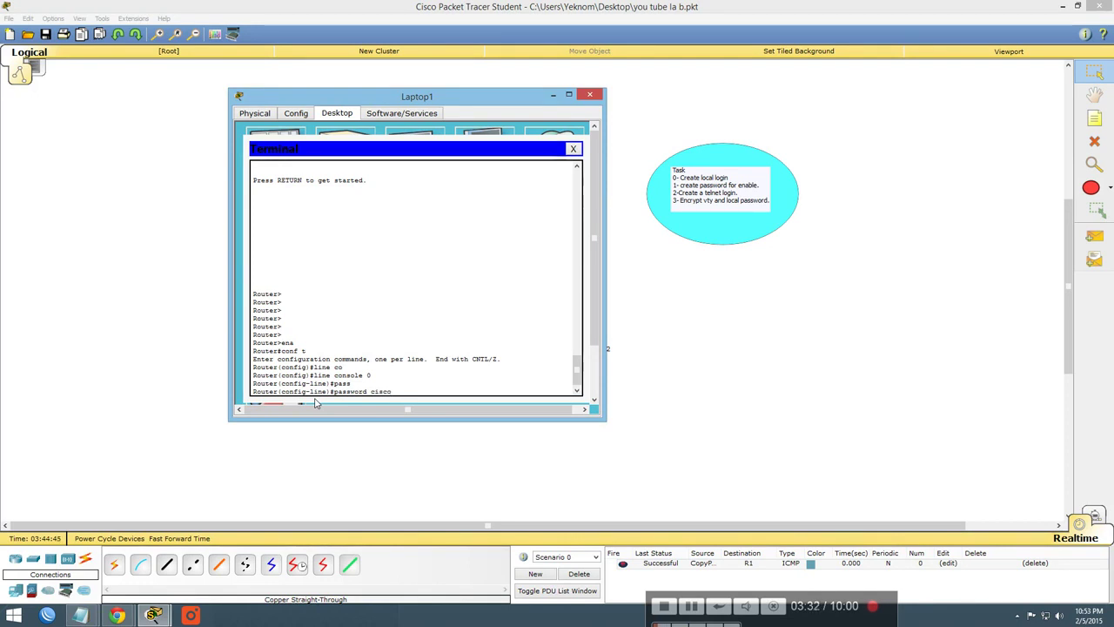
{"action": "key", "text": "Return"}
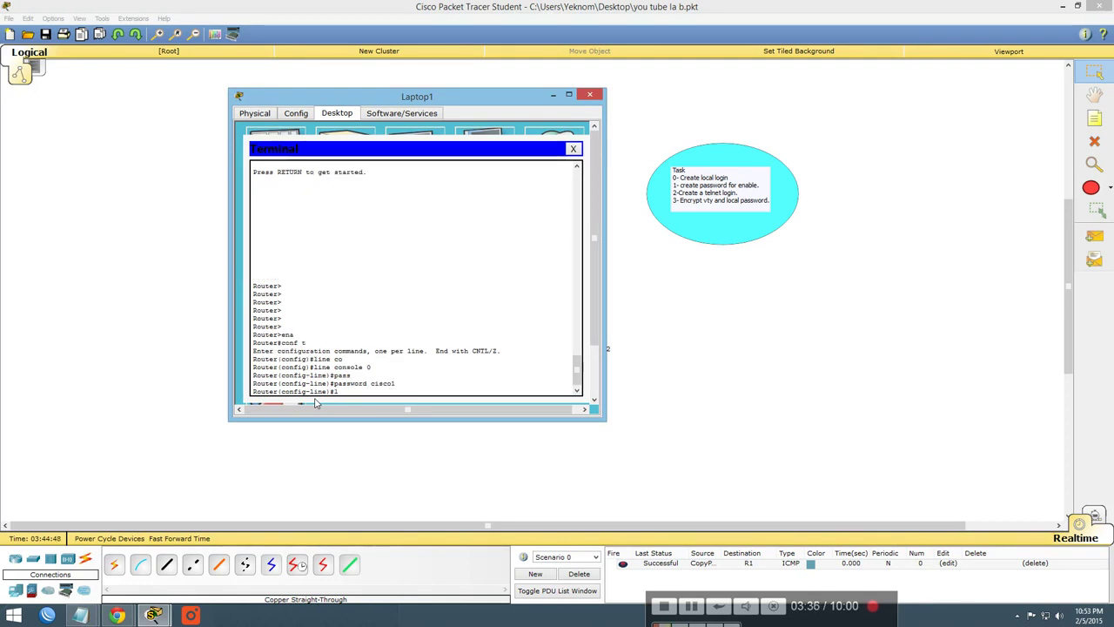
{"action": "type", "text": "login"}
{"action": "key", "text": "Return"}
{"action": "type", "text": "end"}
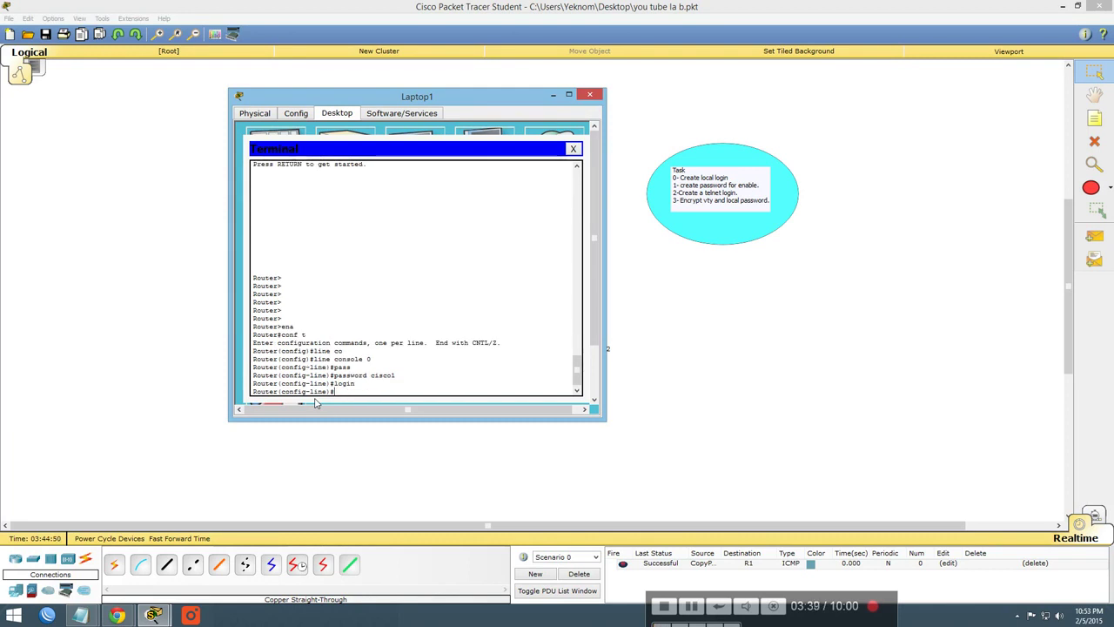
{"action": "key", "text": "Return"}
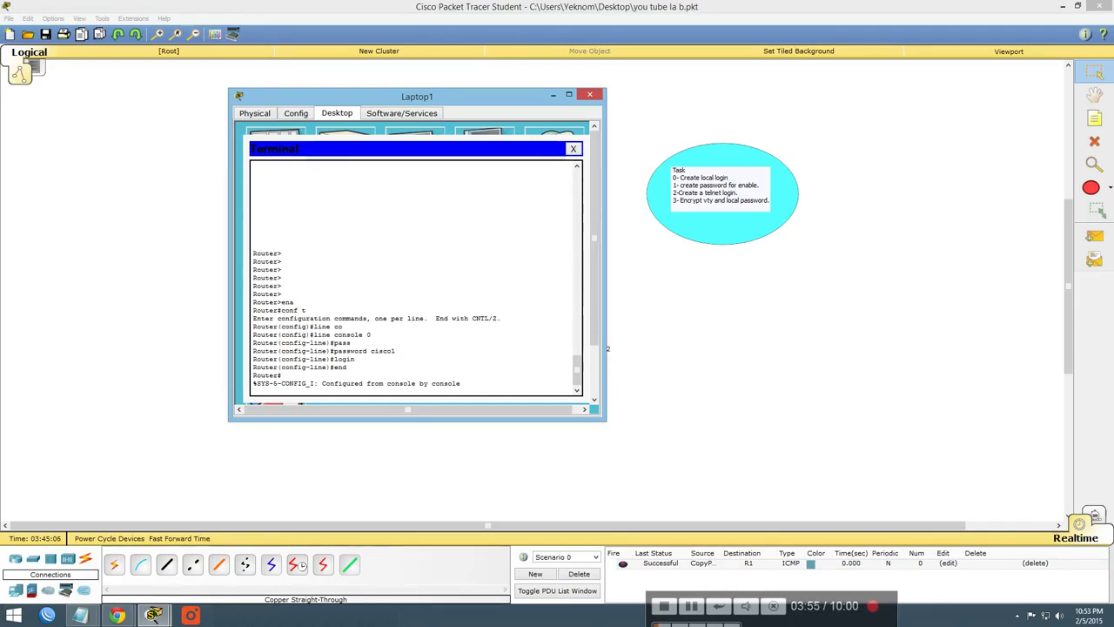
{"action": "key", "text": "Return"}
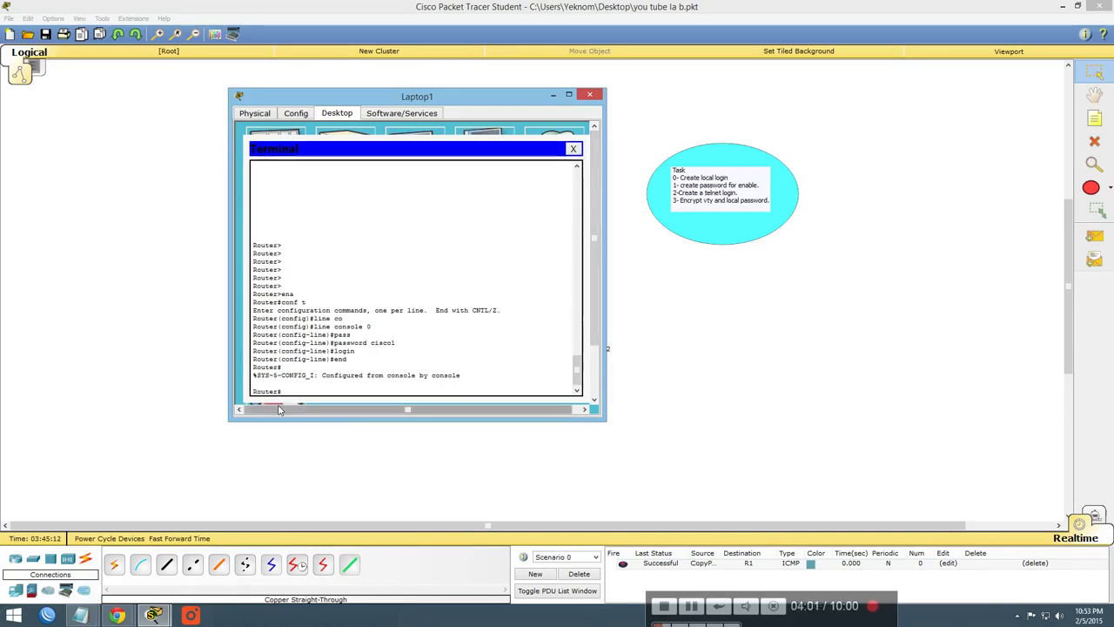
Set an enable secret instead of an enable password, then end configuration mode
{"action": "type", "text": "nf t"}
{"action": "key", "text": "Return"}
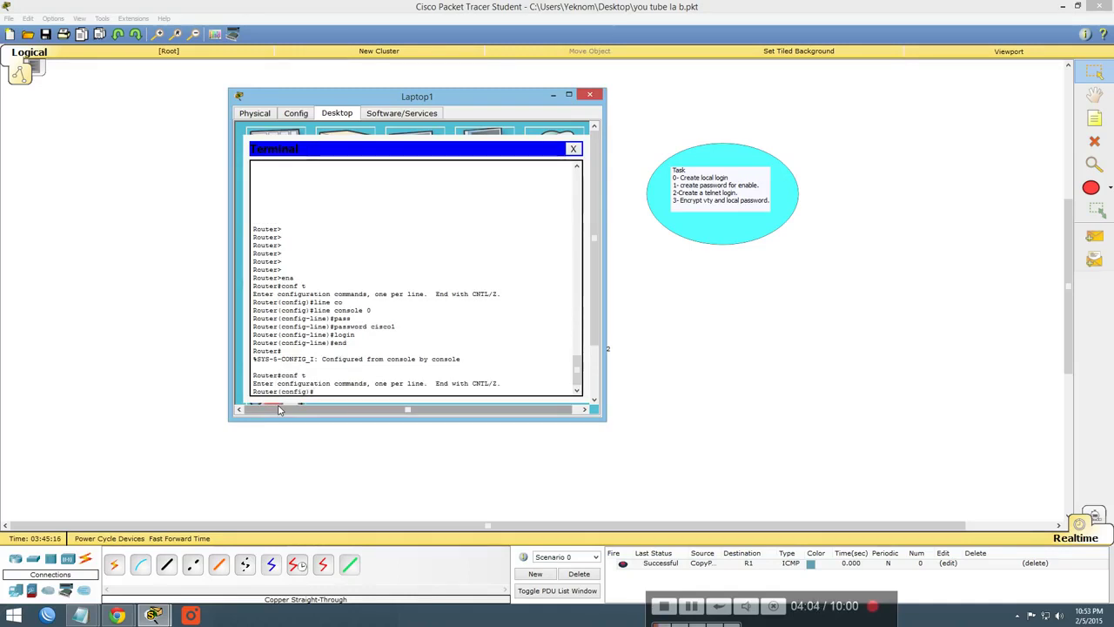
{"action": "type", "text": "ena"}
{"action": "key", "text": "Tab"}
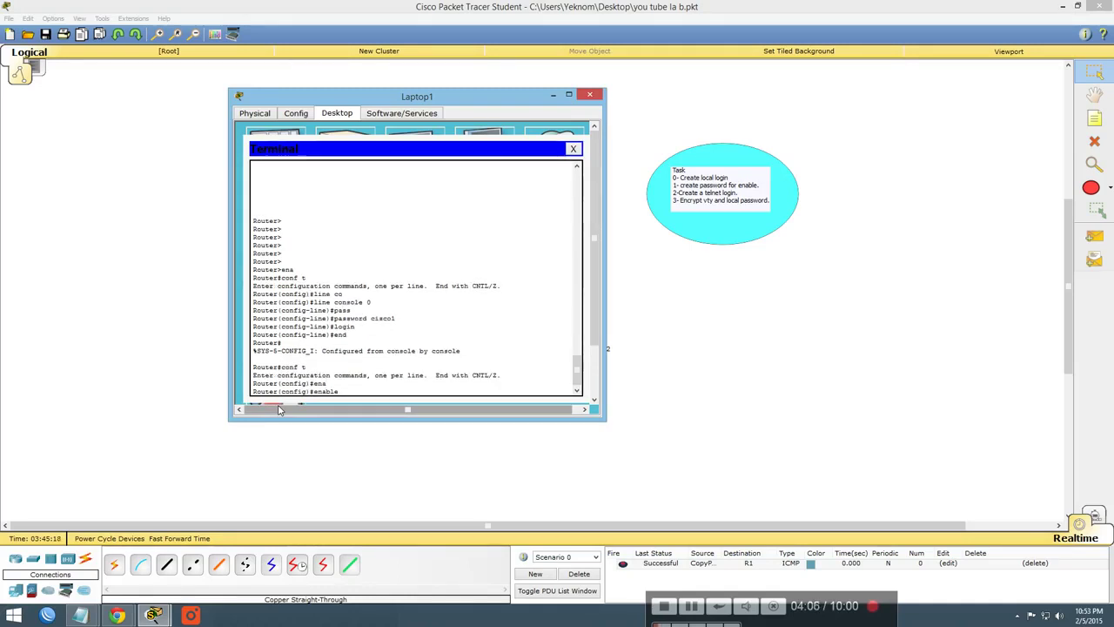
{"action": "type", "text": "pass"}
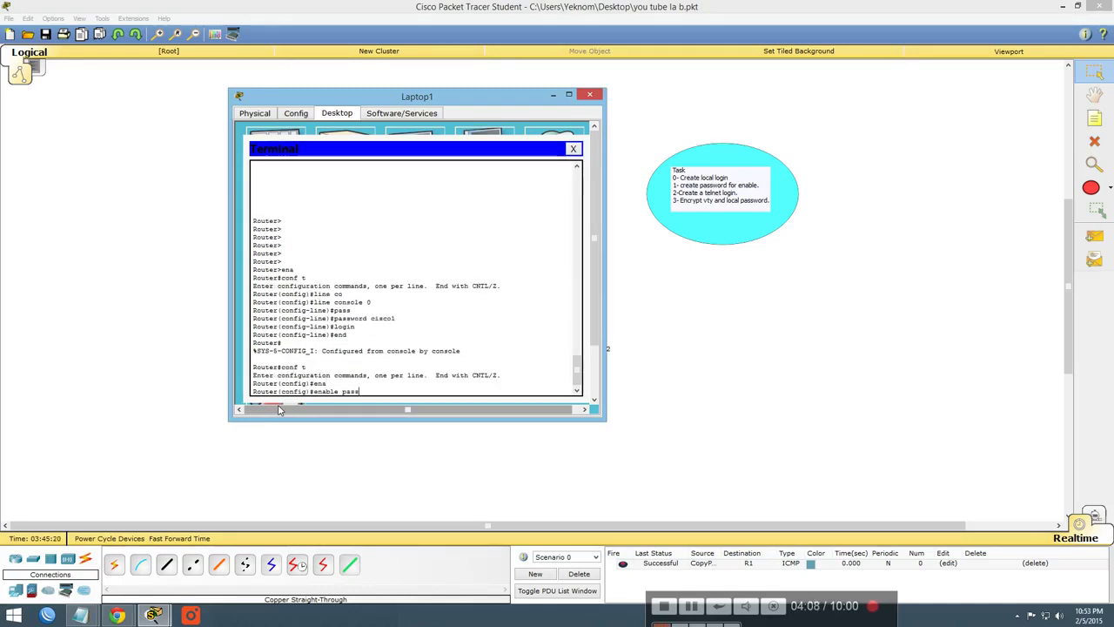
{"action": "type", "text": "w"}
{"action": "key", "text": "Tab"}
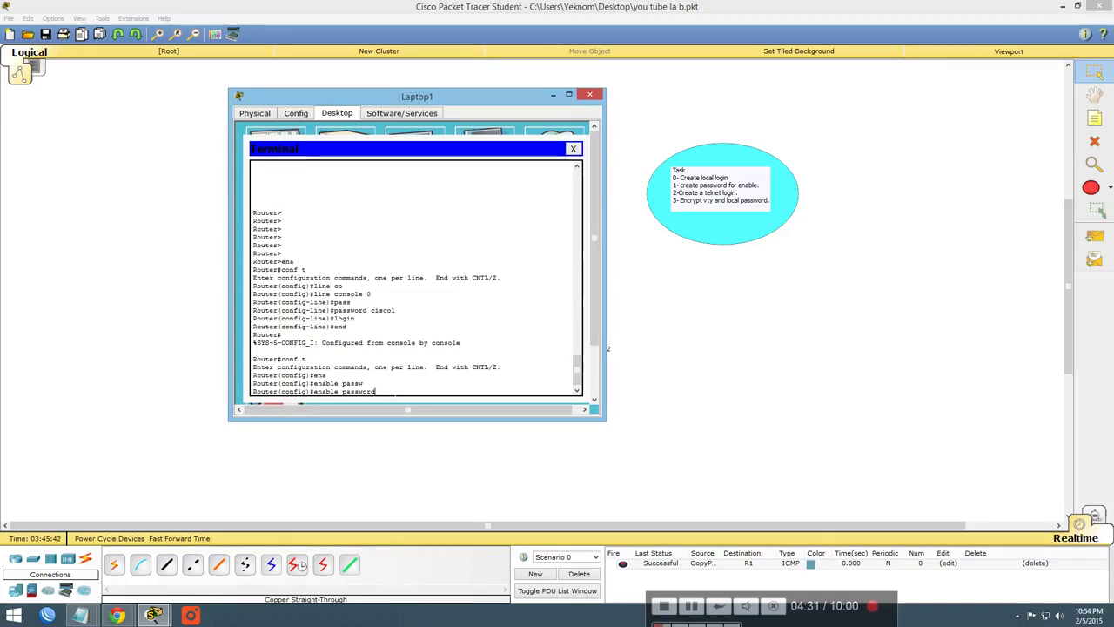
{"action": "key", "text": "BackSpace"}
{"action": "key", "text": "BackSpace"}
{"action": "key", "text": "BackSpace"}
{"action": "key", "text": "BackSpace"}
{"action": "key", "text": "BackSpace"}
{"action": "key", "text": "BackSpace"}
{"action": "key", "text": "BackSpace"}
{"action": "key", "text": "BackSpace"}
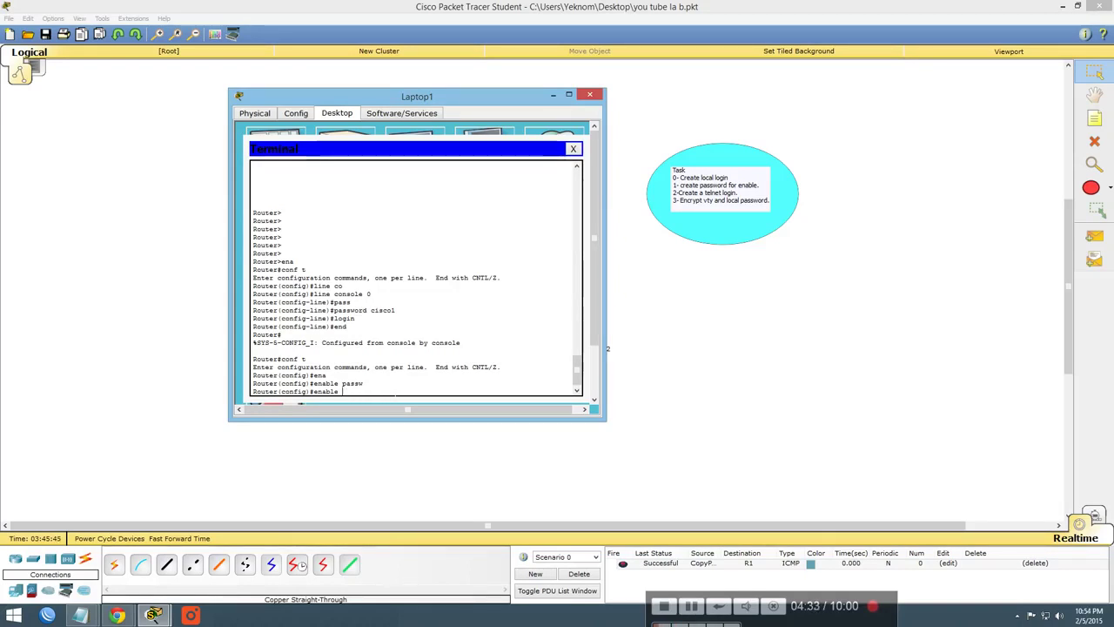
{"action": "type", "text": "se"}
{"action": "key", "text": "Tab"}
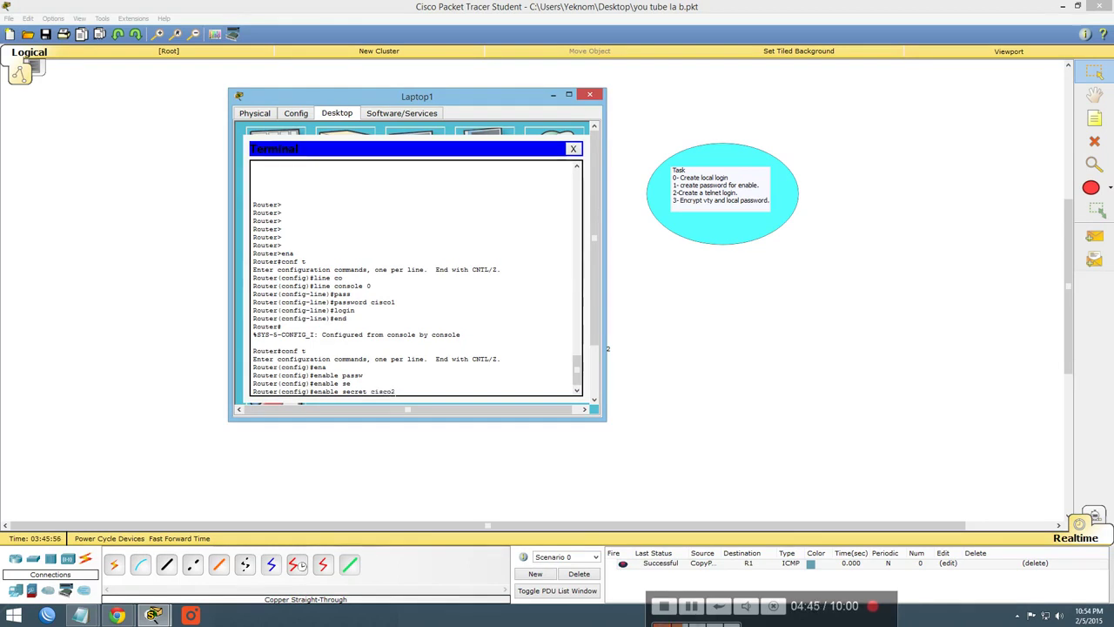
{"action": "type", "text": "2"}
{"action": "key", "text": "Return"}
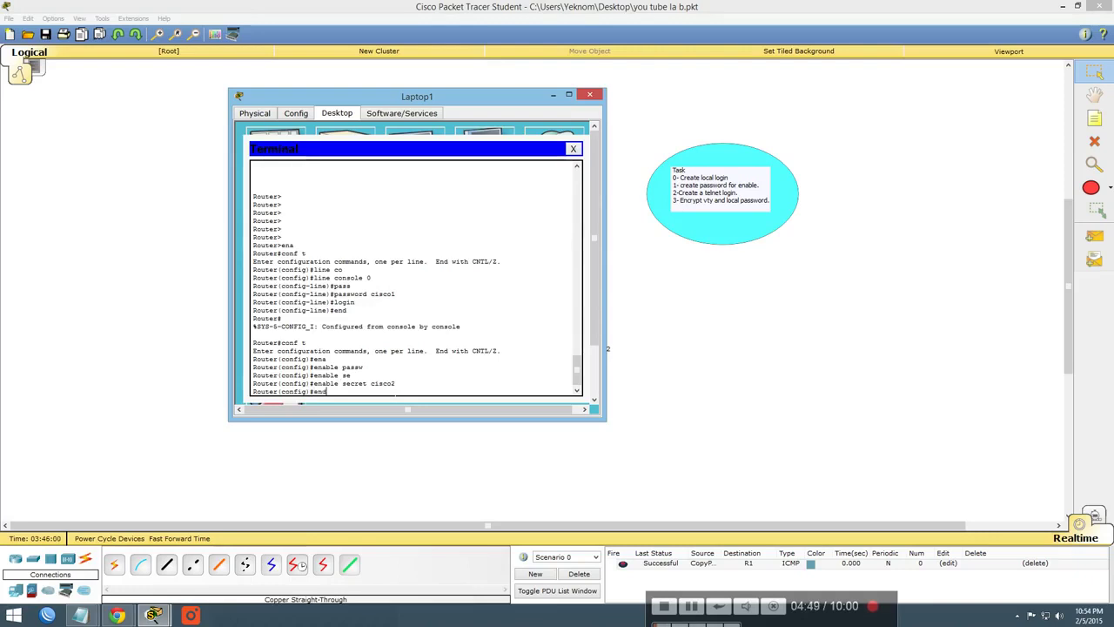
{"action": "type", "text": "end"}
{"action": "key", "text": "Return"}
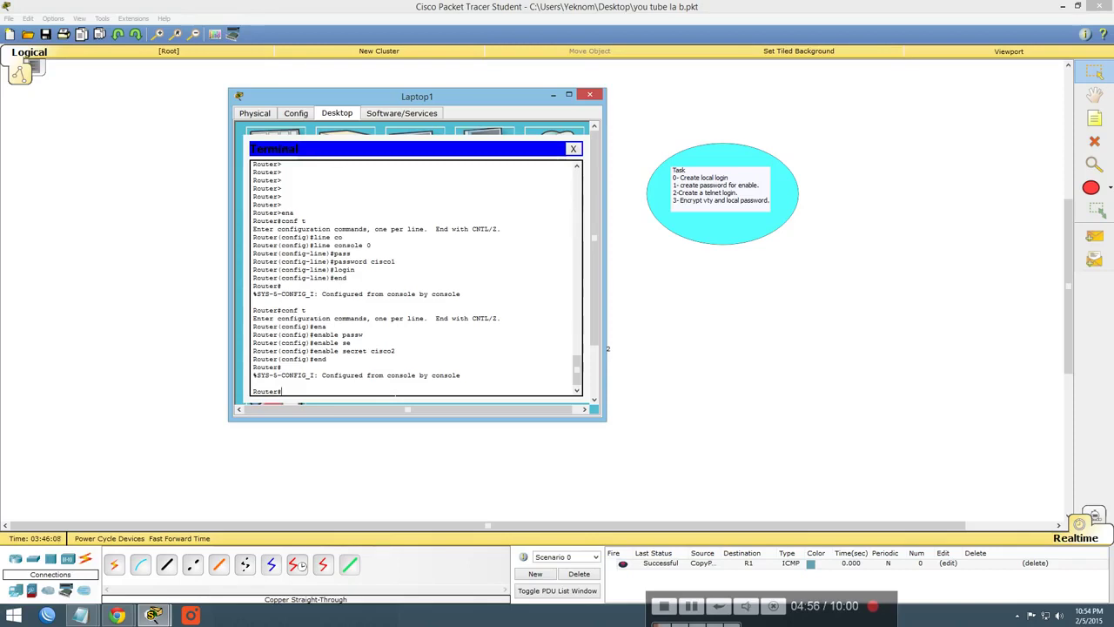
Enter global configuration mode and select line vty 0 4
{"action": "type", "text": "onf t"}
{"action": "key", "text": "Return"}
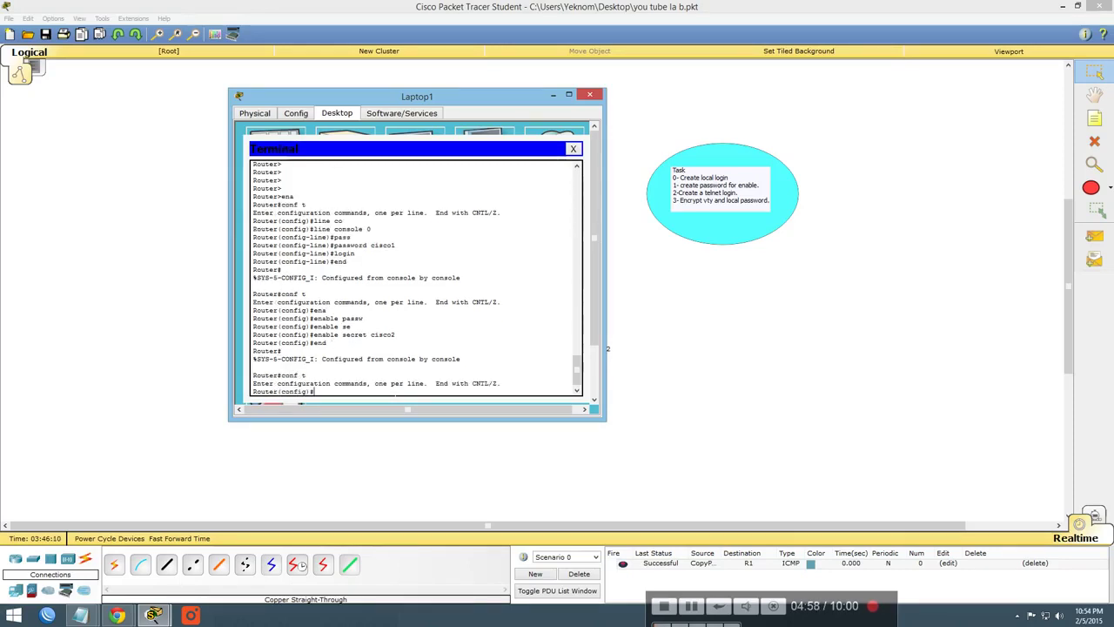
{"action": "type", "text": "line"}
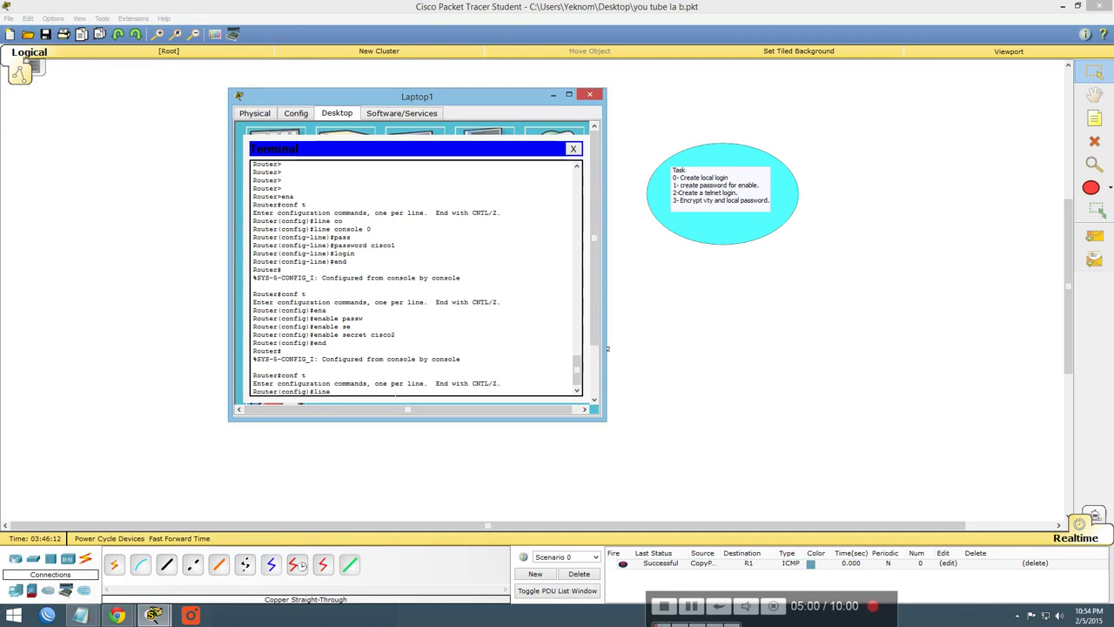
{"action": "type", "text": " vt"}
{"action": "key", "text": "Tab"}
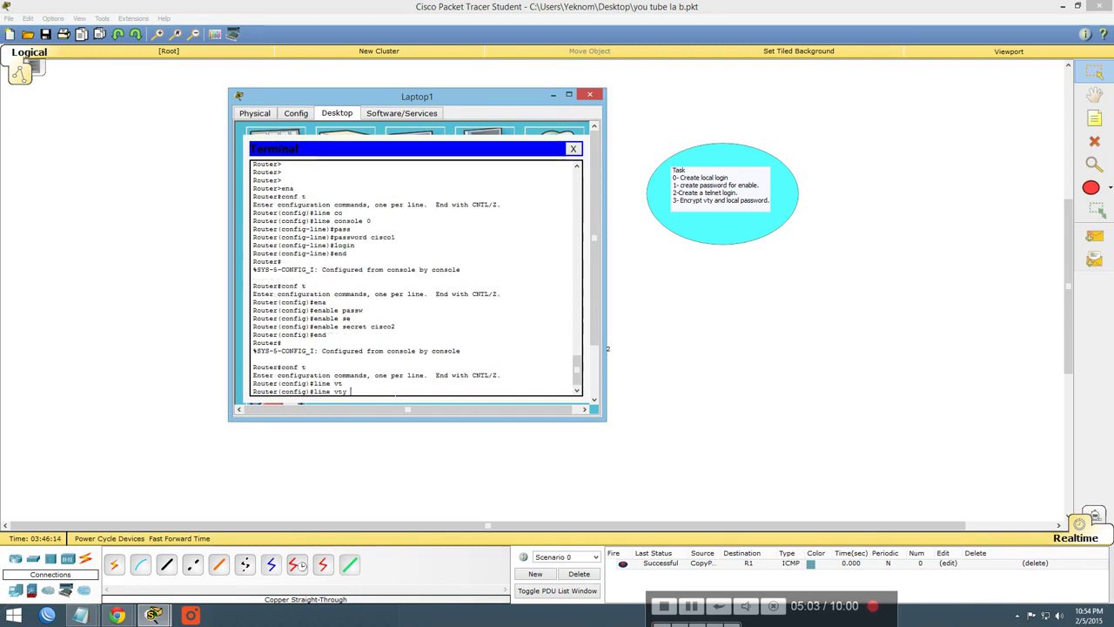
{"action": "type", "text": "0 4"}
{"action": "key", "text": "Return"}
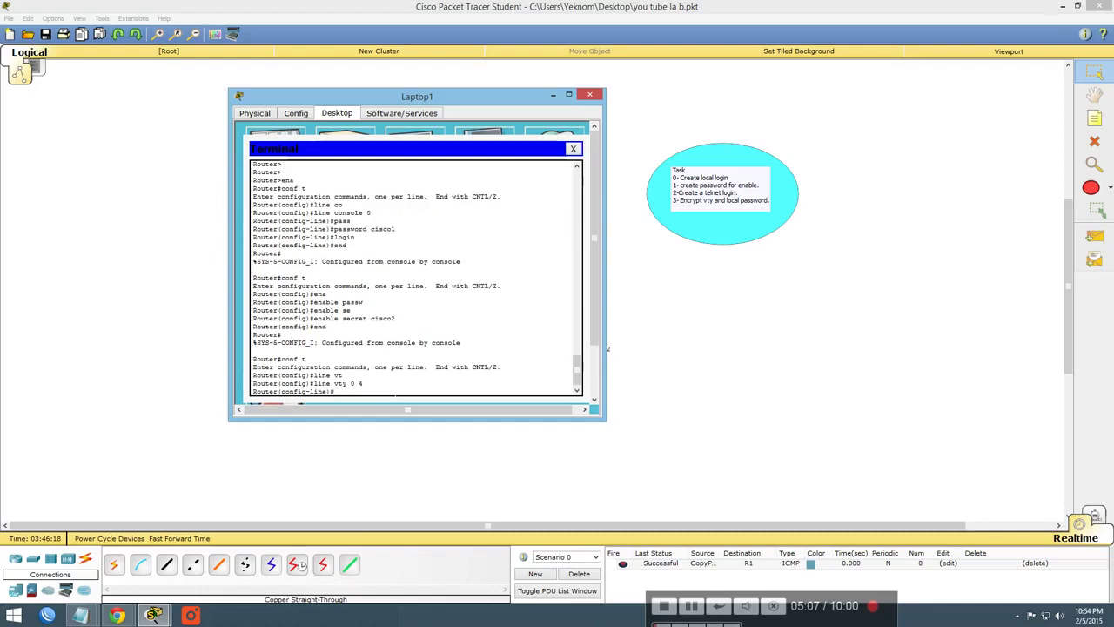
Set the vty line password and require login on lines 0–4
{"action": "type", "text": "pass"}
{"action": "key", "text": "Return"}
{"action": "type", "text": "password cisco"}
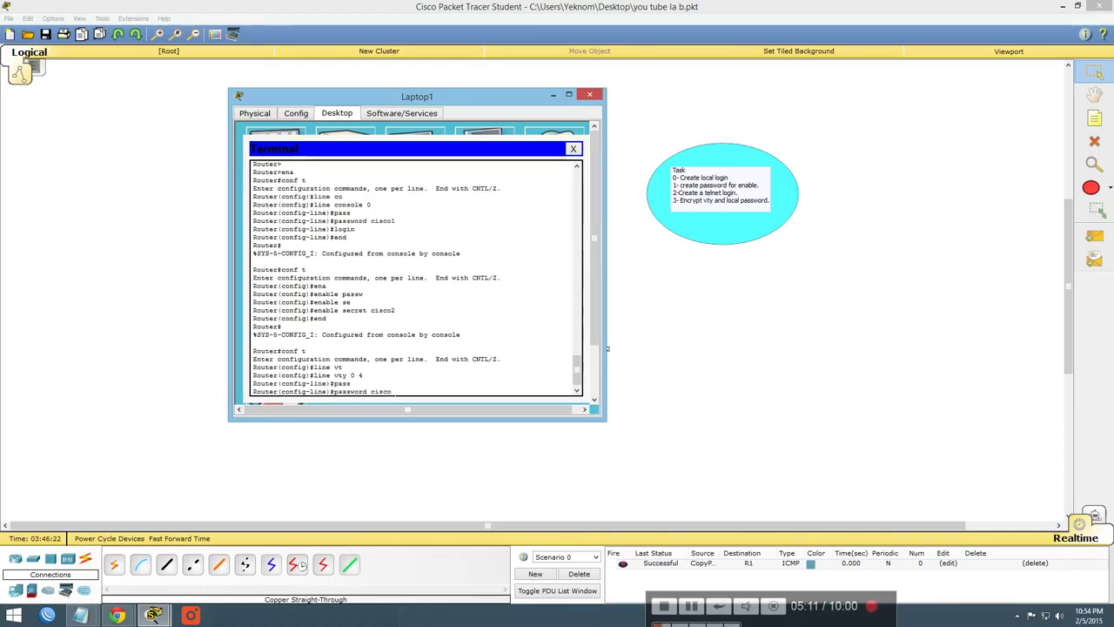
{"action": "type", "text": "3"}
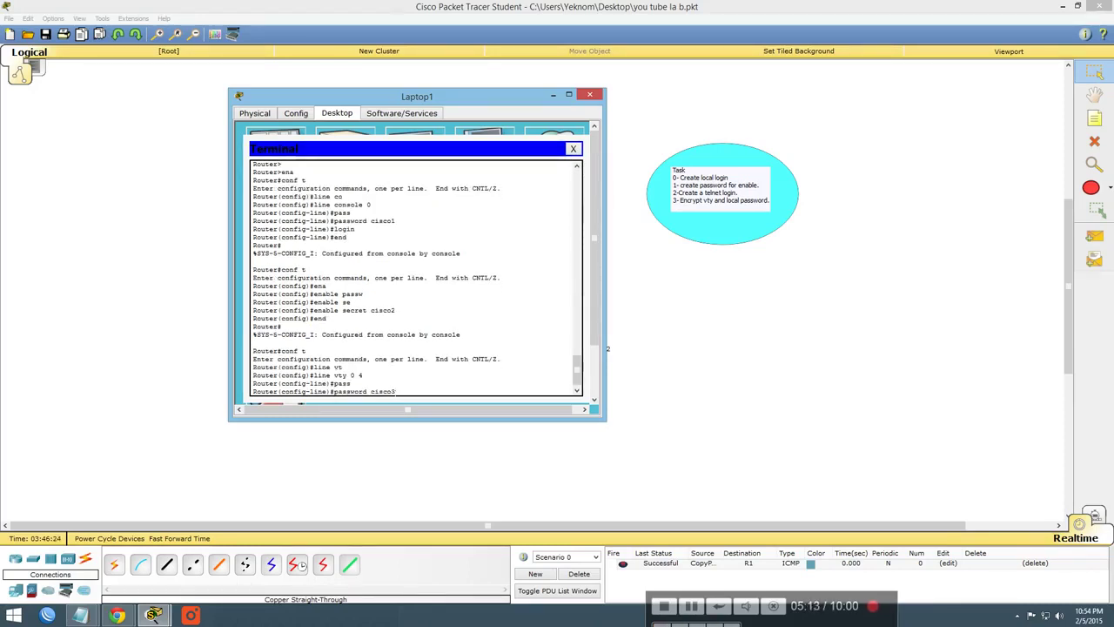
{"action": "key", "text": "Return"}
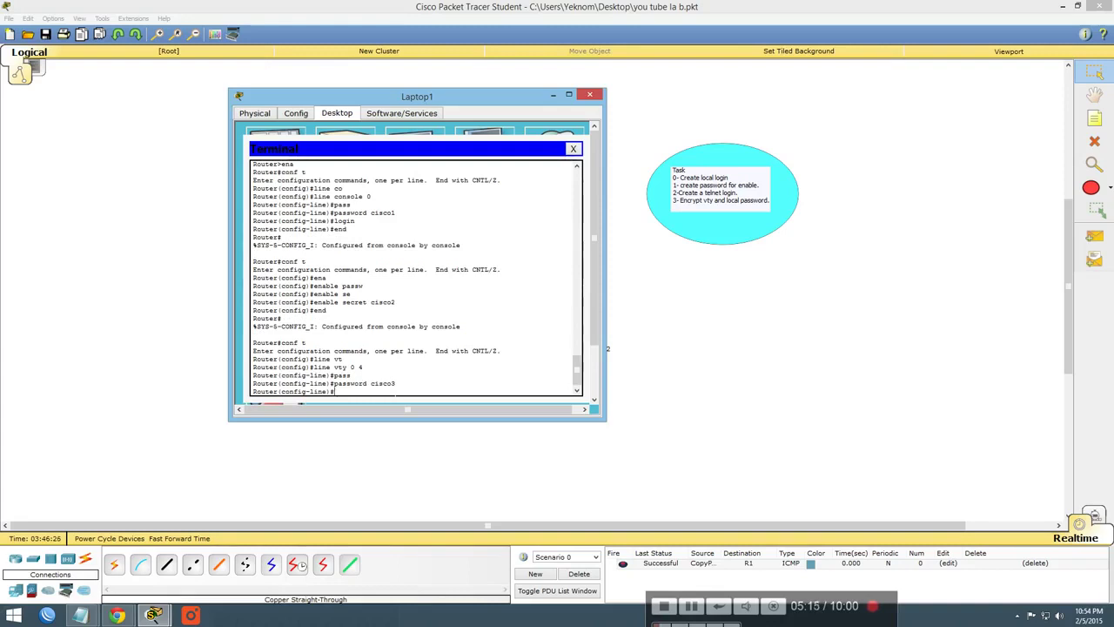
{"action": "type", "text": "logi"}
{"action": "key", "text": "Tab"}
{"action": "key", "text": "Return"}
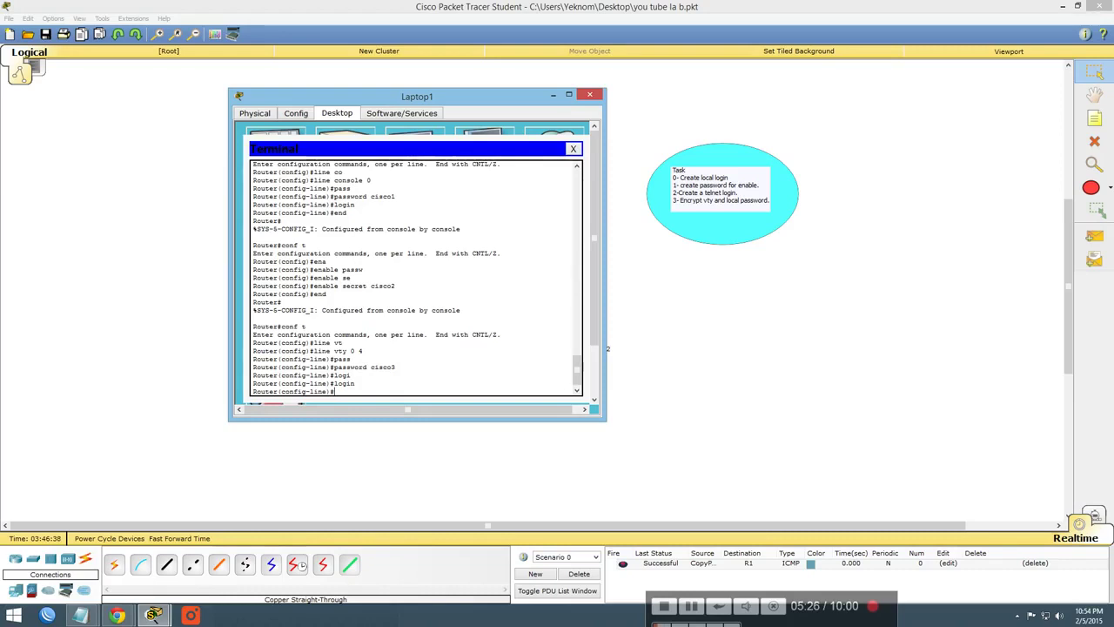
Compare the vty and console line commands, then end back to Router#
{"action": "double_click", "coordinate": [340, 350]}
{"action": "scroll", "coordinate": [416, 278], "scroll_direction": "up", "scroll_amount": 1}
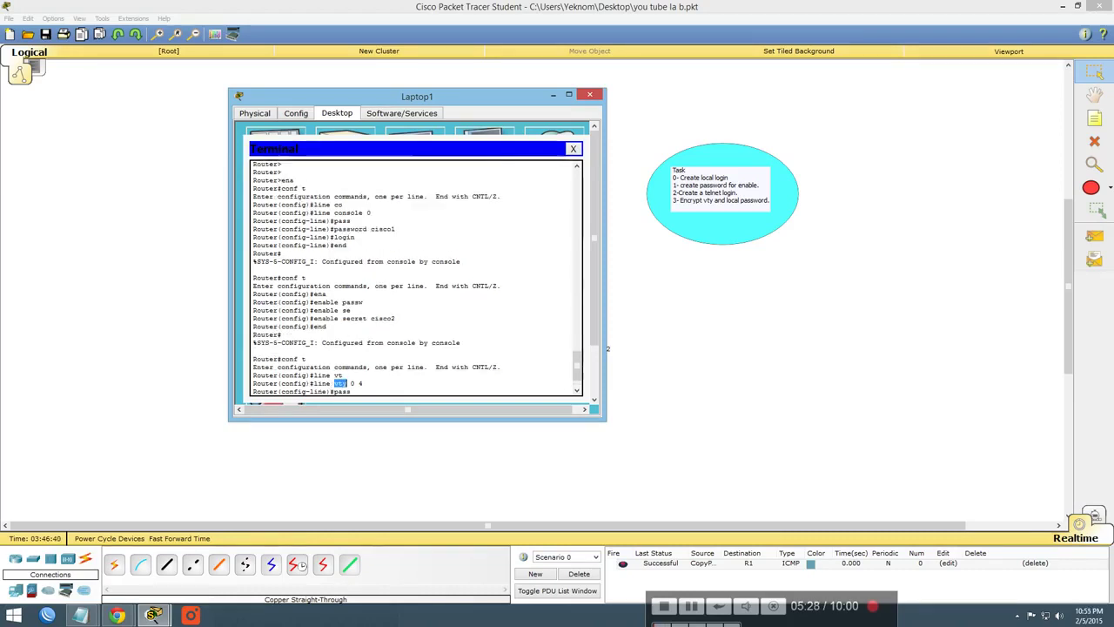
{"action": "left_click_drag", "start_coordinate": [357, 212], "coordinate": [311, 212]}
{"action": "scroll", "coordinate": [417, 279], "scroll_direction": "down", "scroll_amount": 1}
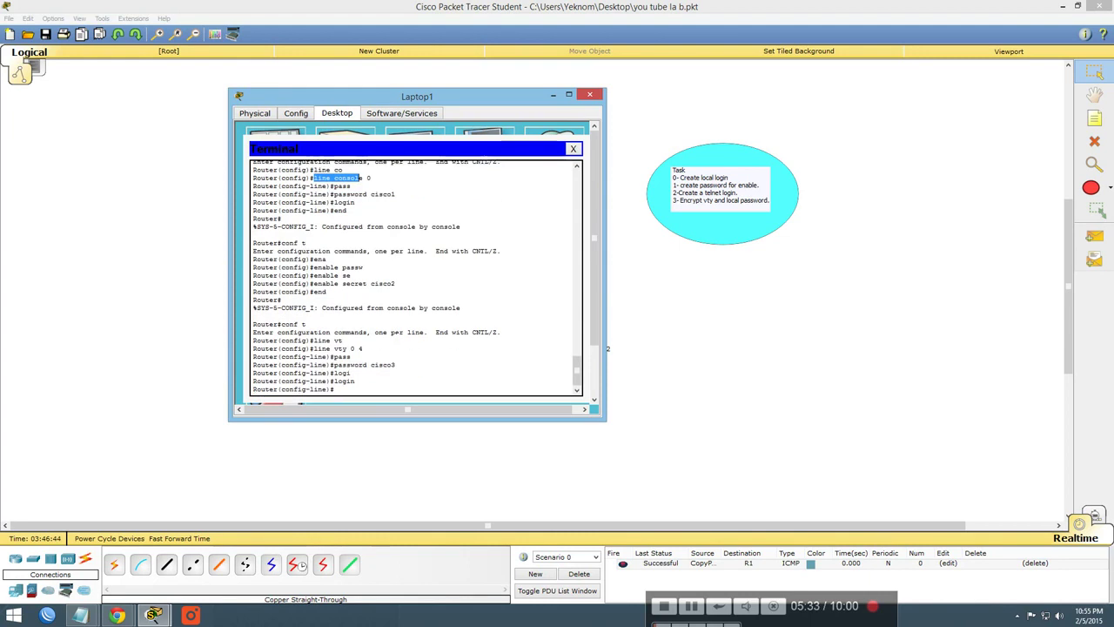
{"action": "key", "text": "Return"}
{"action": "key", "text": "Return"}
{"action": "key", "text": "Return"}
{"action": "key", "text": "Return"}
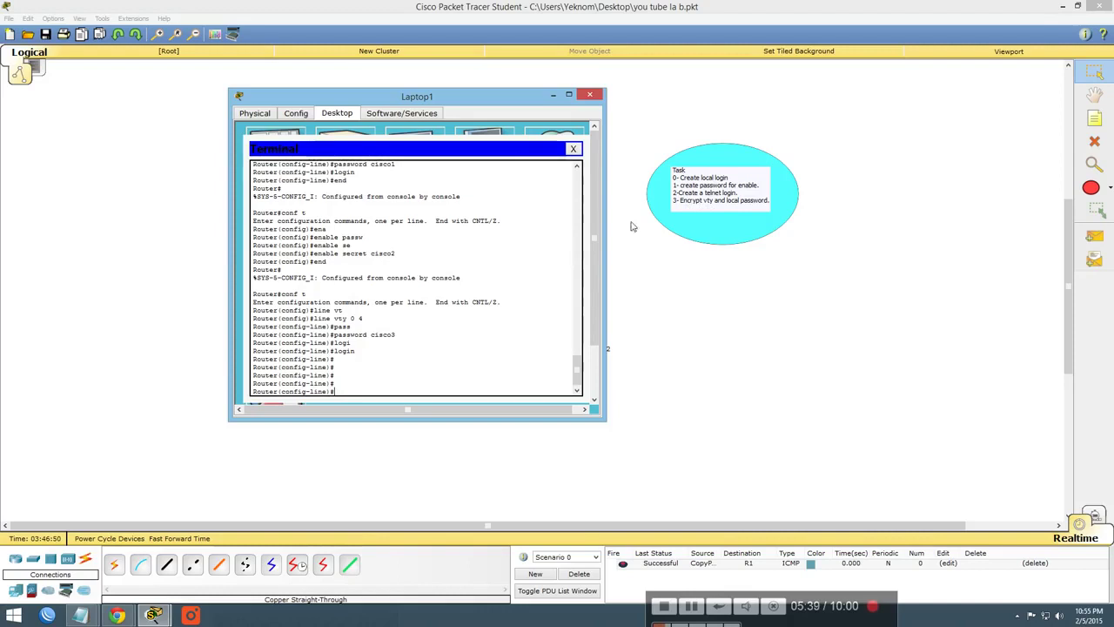
{"action": "type", "text": "end"}
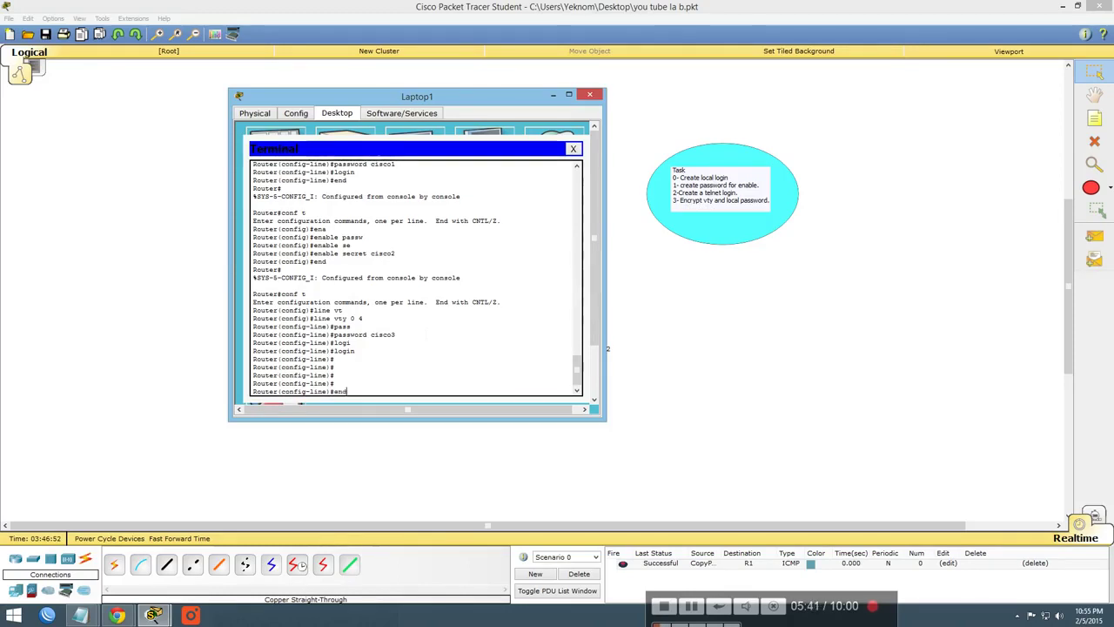
{"action": "key", "text": "Return"}
{"action": "key", "text": "Return"}
{"action": "key", "text": "Return"}
{"action": "key", "text": "Return"}
{"action": "key", "text": "Return"}
Run service password-encryption in conf t mode and end back to Router#
{"action": "type", "text": "con"}
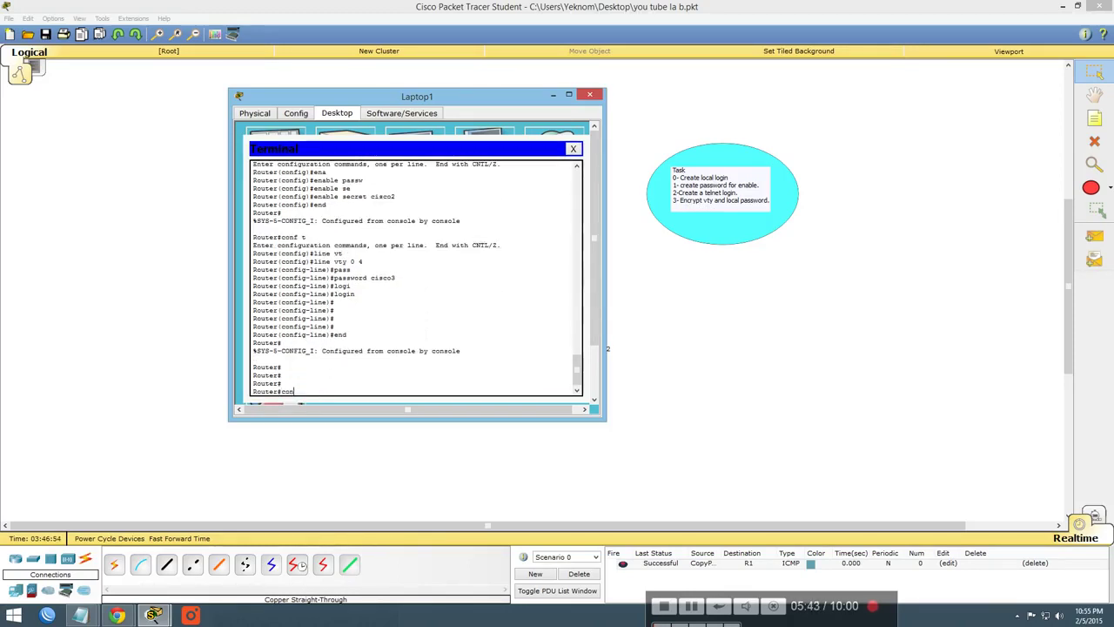
{"action": "type", "text": "f t"}
{"action": "key", "text": "Return"}
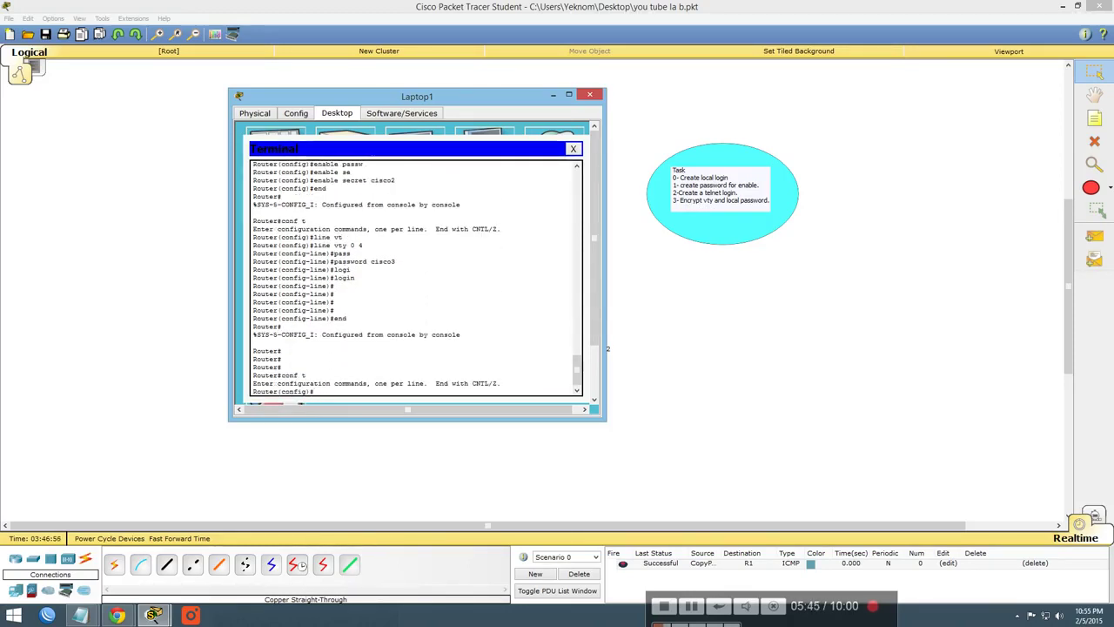
{"action": "type", "text": "ser"}
{"action": "key", "text": "Tab"}
{"action": "type", "text": "pas"}
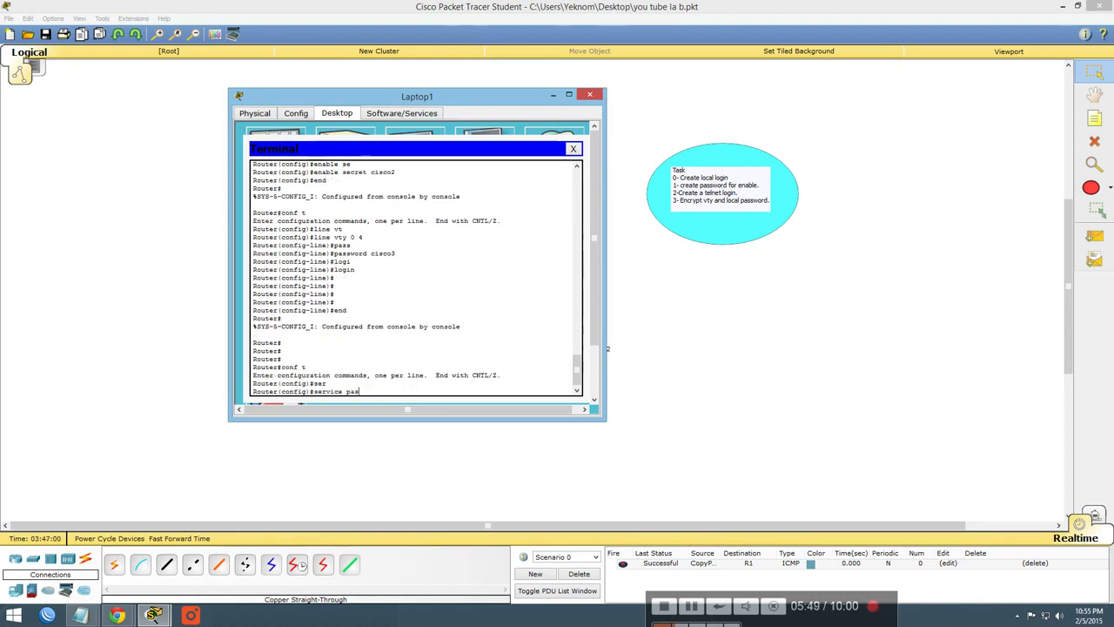
{"action": "type", "text": "s"}
{"action": "key", "text": "Tab"}
{"action": "key", "text": "Return"}
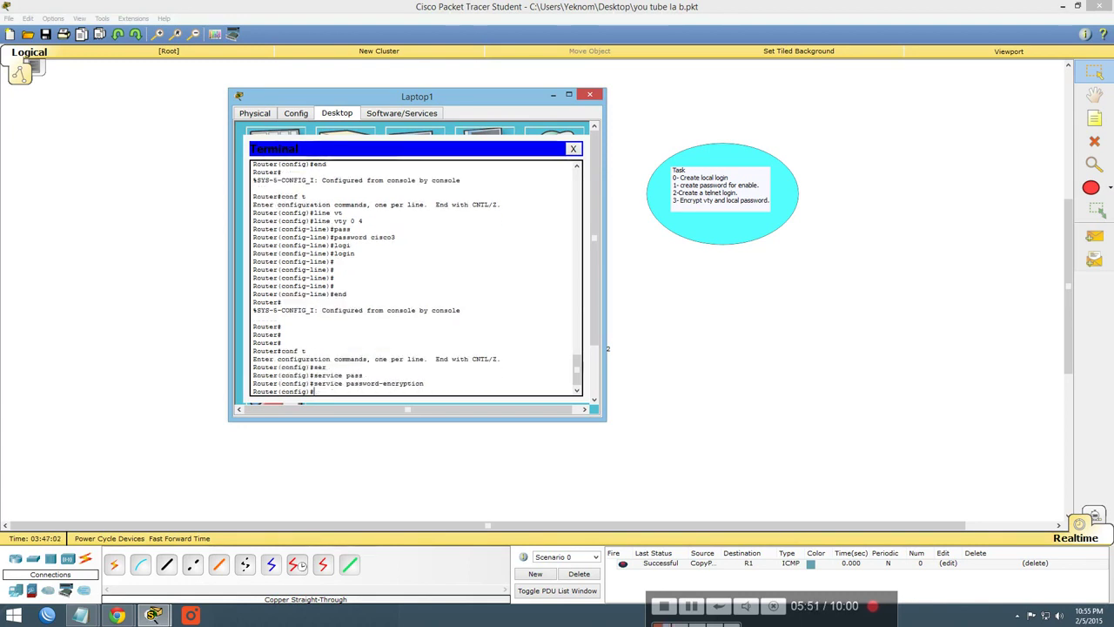
{"action": "key", "text": "Return"}
{"action": "key", "text": "Return"}
{"action": "key", "text": "Return"}
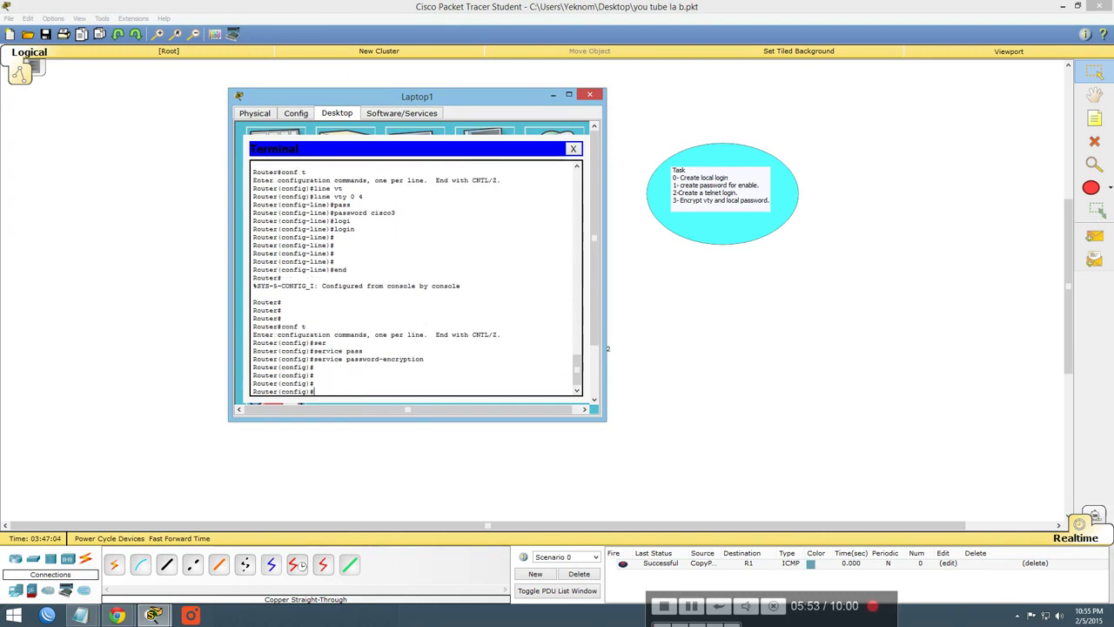
{"action": "type", "text": "end"}
{"action": "key", "text": "Return"}
{"action": "key", "text": "Return"}
{"action": "key", "text": "Return"}
{"action": "key", "text": "Return"}
{"action": "key", "text": "Return"}
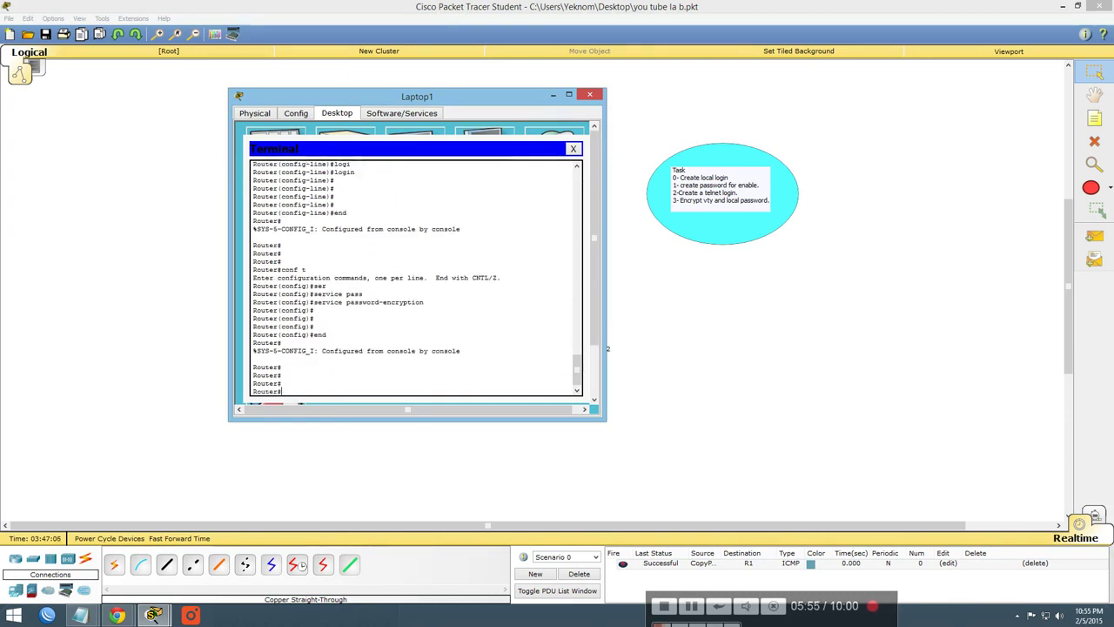
{"action": "left_click_drag", "start_coordinate": [427, 302], "coordinate": [314, 302]}
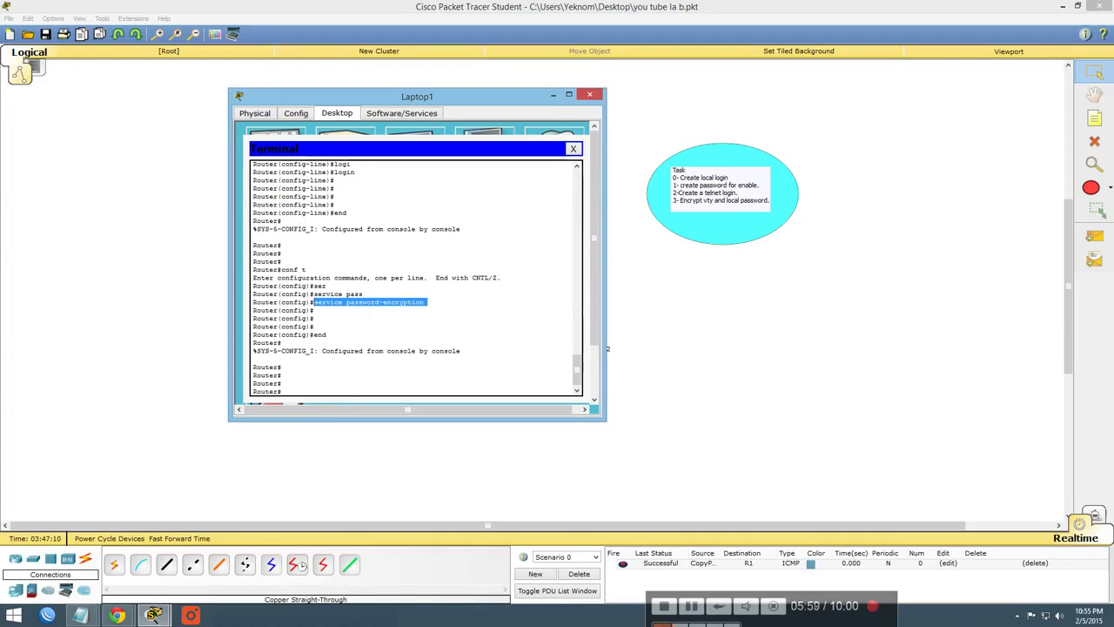
{"action": "left_click", "coordinate": [331, 405]}
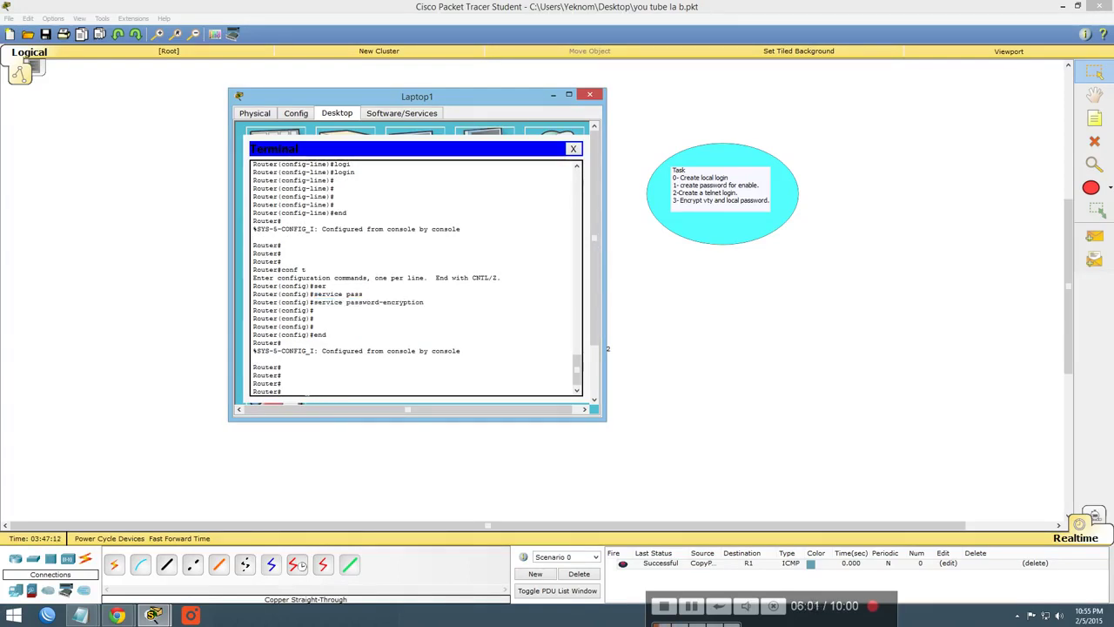
Display show running-config and page through it, noting the enable secret hash
{"action": "key", "text": "Tab"}
{"action": "type", "text": "r"}
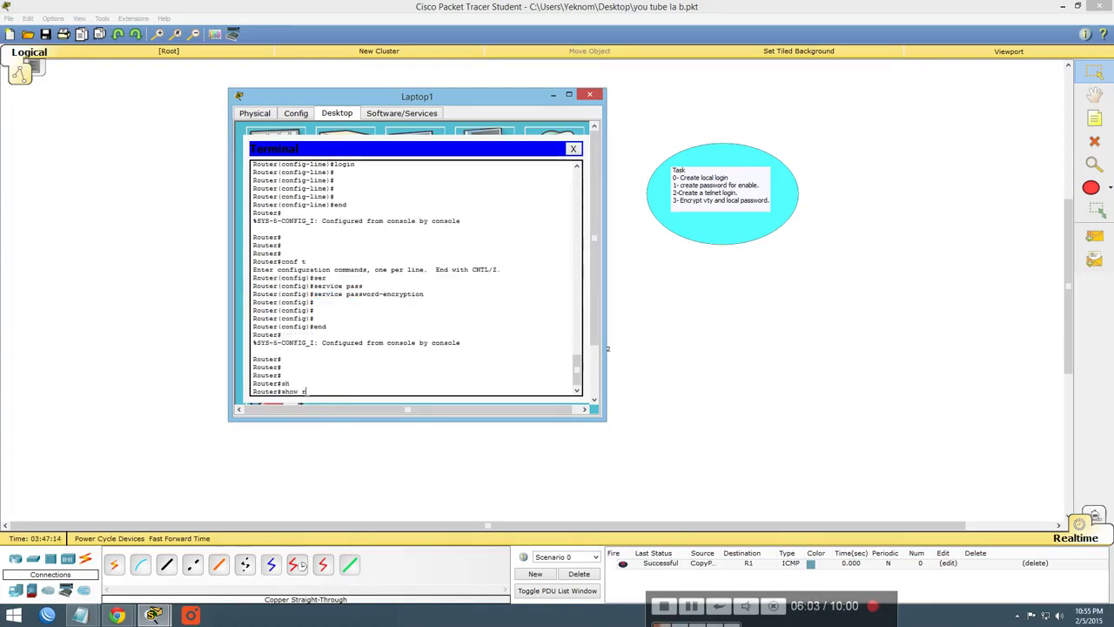
{"action": "key", "text": "Tab"}
{"action": "key", "text": "Return"}
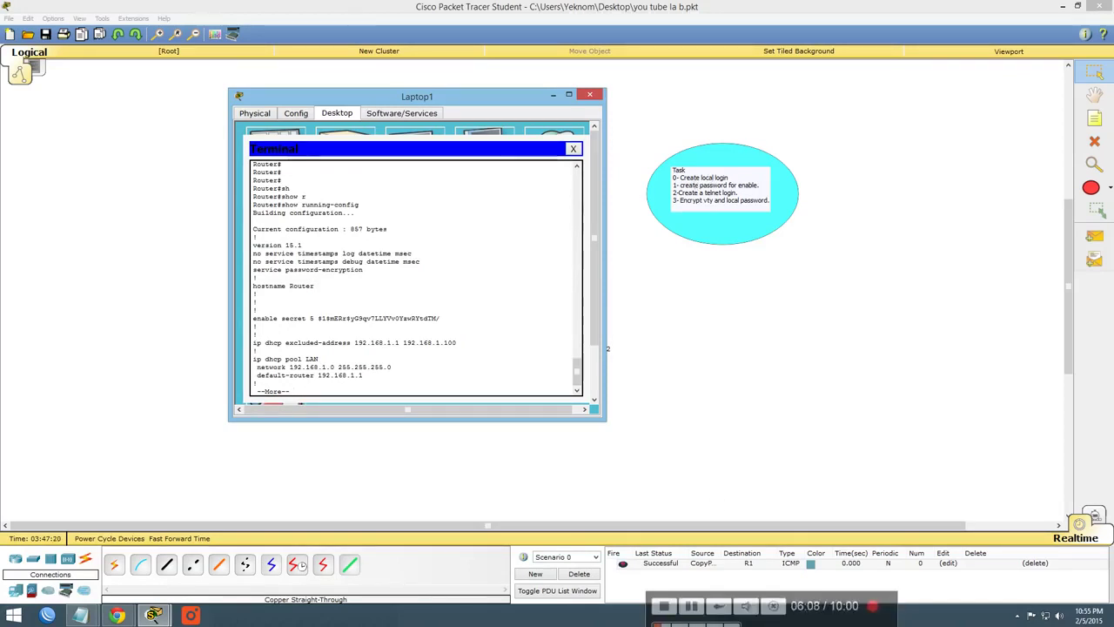
{"action": "left_click_drag", "start_coordinate": [322, 319], "coordinate": [441, 318]}
{"action": "scroll", "coordinate": [441, 318], "scroll_direction": "up", "scroll_amount": 1}
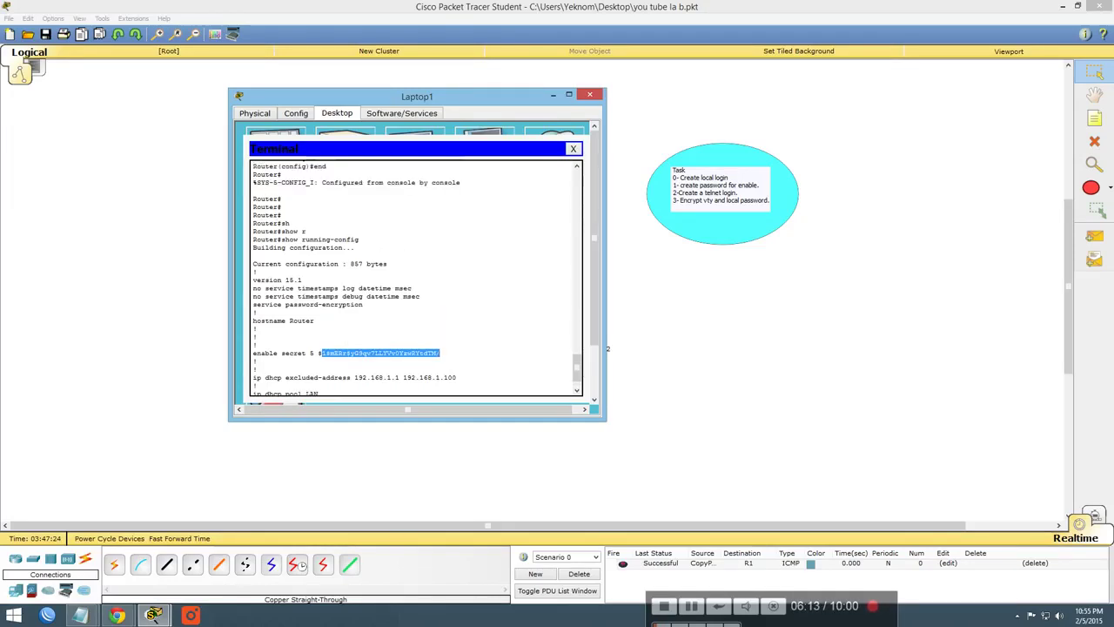
{"action": "key", "text": "space"}
{"action": "key", "text": "space"}
{"action": "key", "text": "space"}
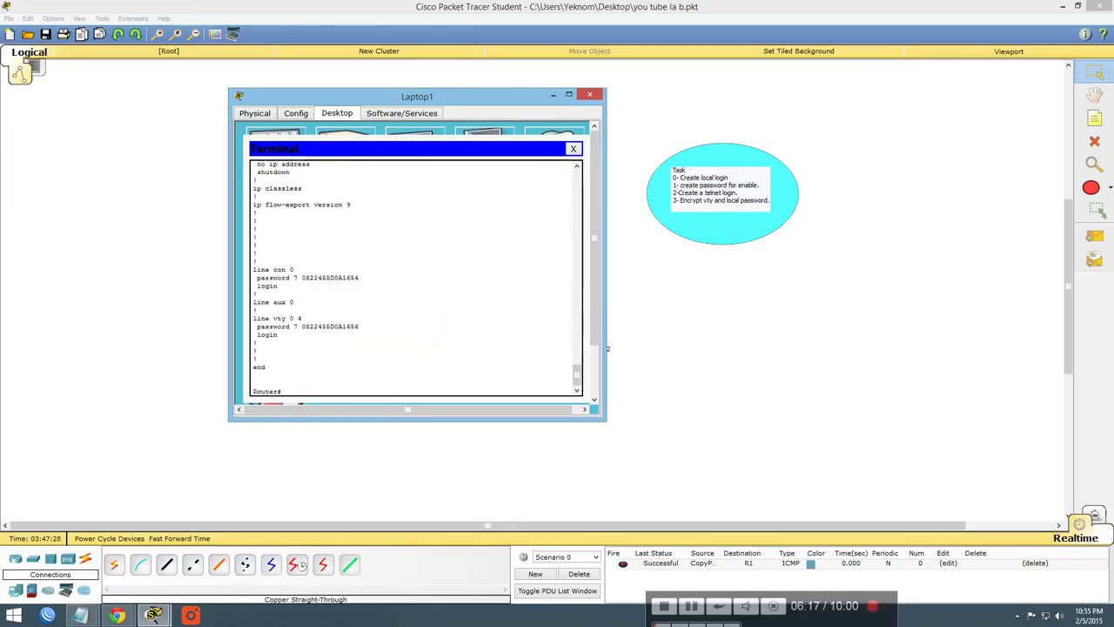
Check the encrypted console and vty passwords, then close Laptop1's Terminal
{"action": "left_click_drag", "start_coordinate": [253, 269], "coordinate": [286, 269]}
{"action": "left_click", "coordinate": [285, 270]}
{"action": "left_click_drag", "start_coordinate": [256, 278], "coordinate": [359, 278]}
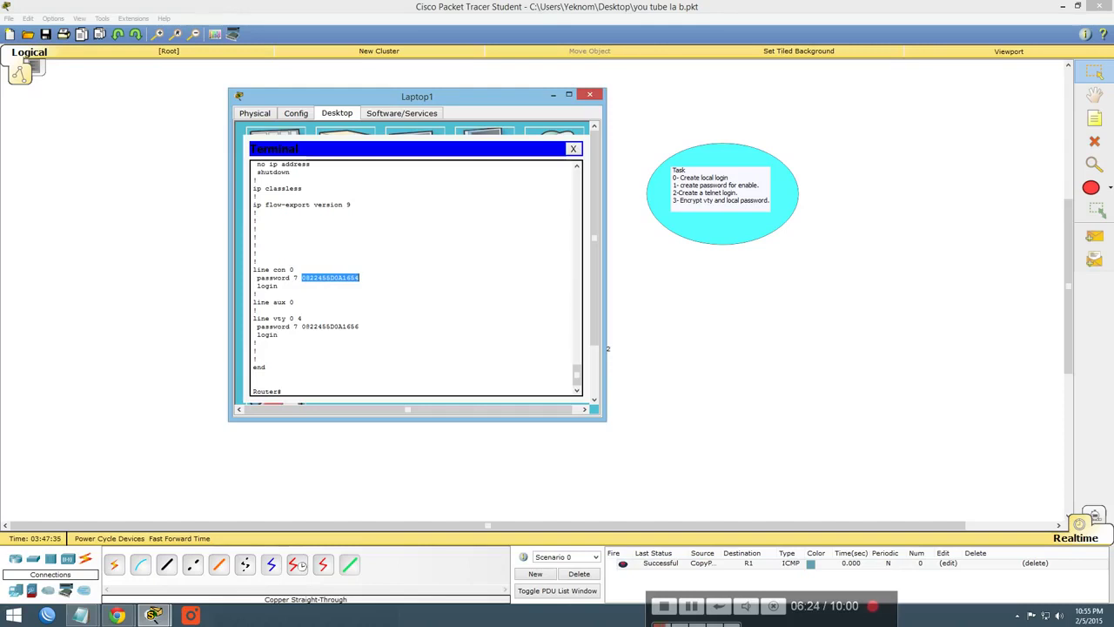
{"action": "left_click_drag", "start_coordinate": [302, 327], "coordinate": [359, 326]}
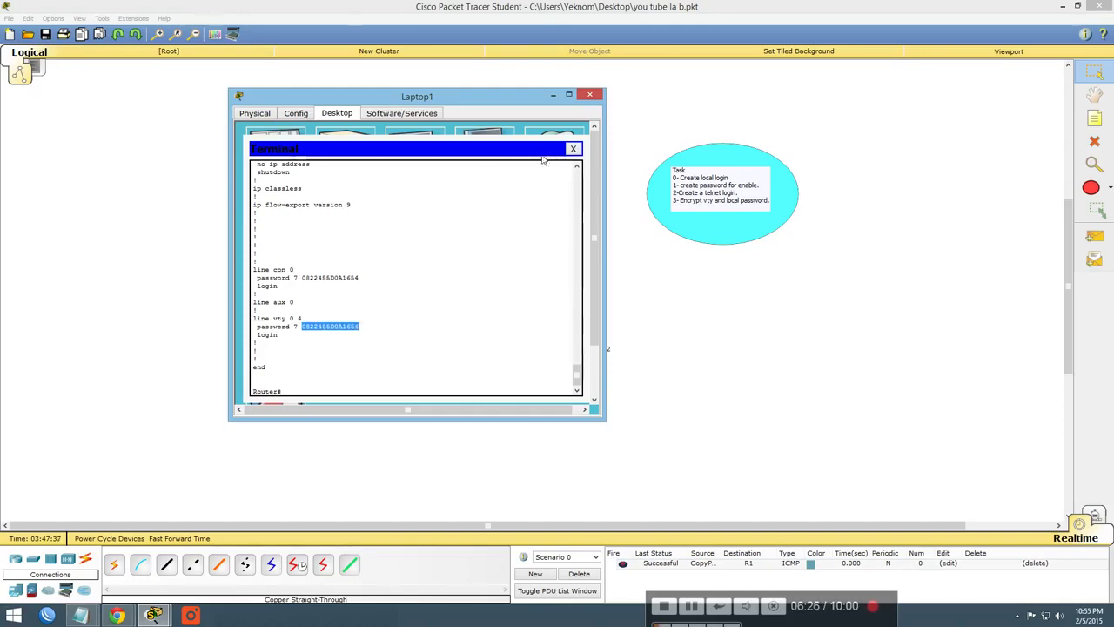
{"action": "left_click", "coordinate": [573, 150]}
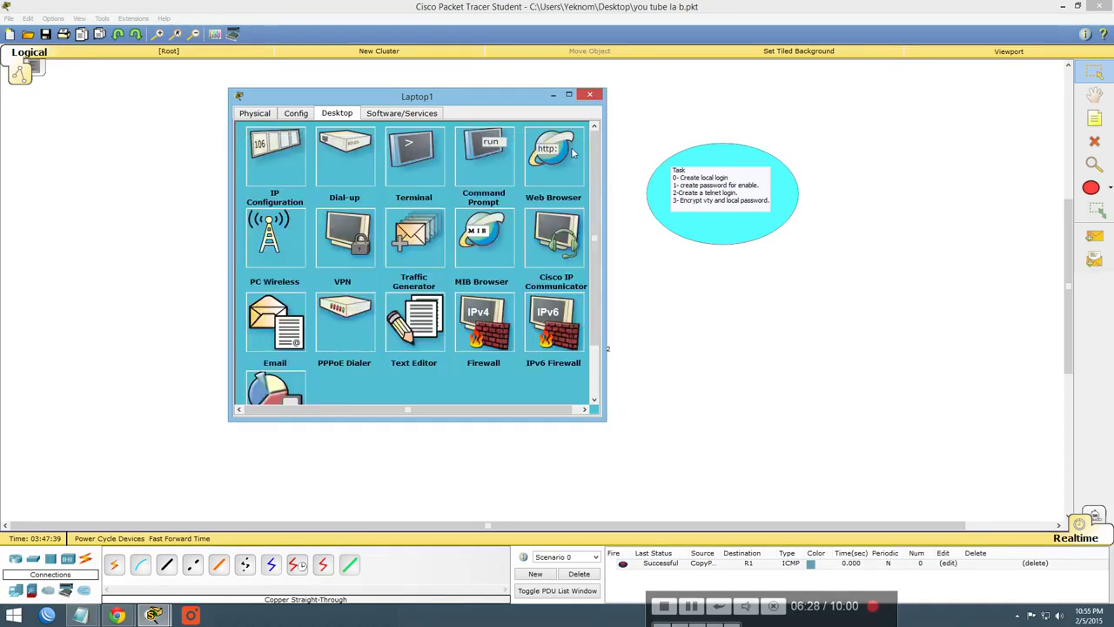
Close Laptop1 and enter 'etlnet 192.168.1.1' in CopyPC0's command prompt
{"action": "left_click_drag", "start_coordinate": [588, 97], "coordinate": [961, 101]}
{"action": "left_click", "coordinate": [961, 101]}
{"action": "left_click", "coordinate": [368, 329]}
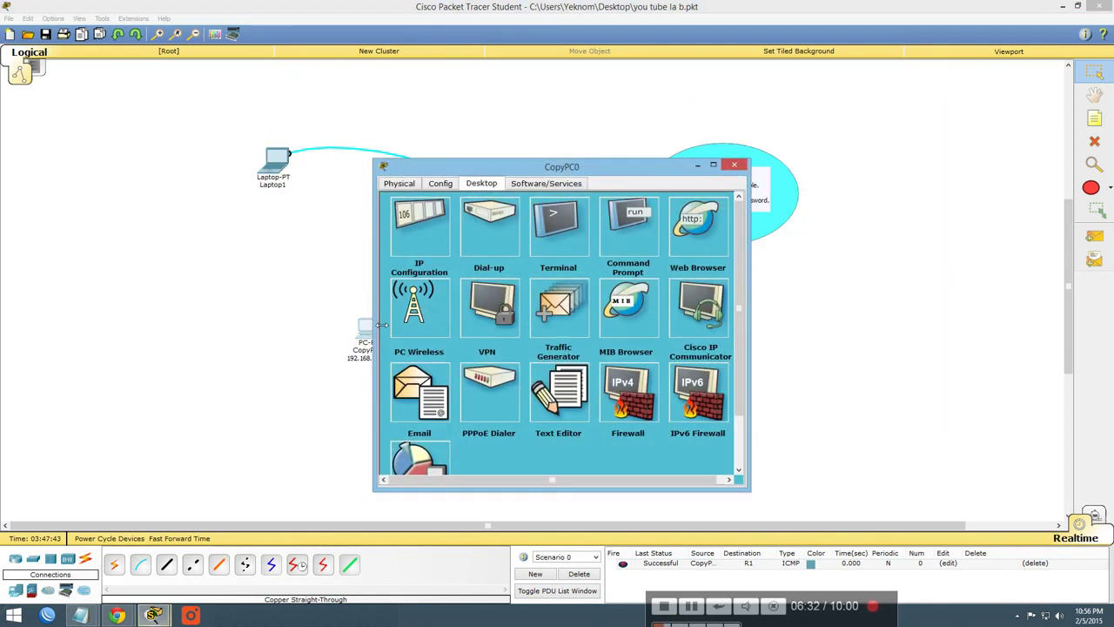
{"action": "left_click_drag", "start_coordinate": [544, 168], "coordinate": [747, 137]}
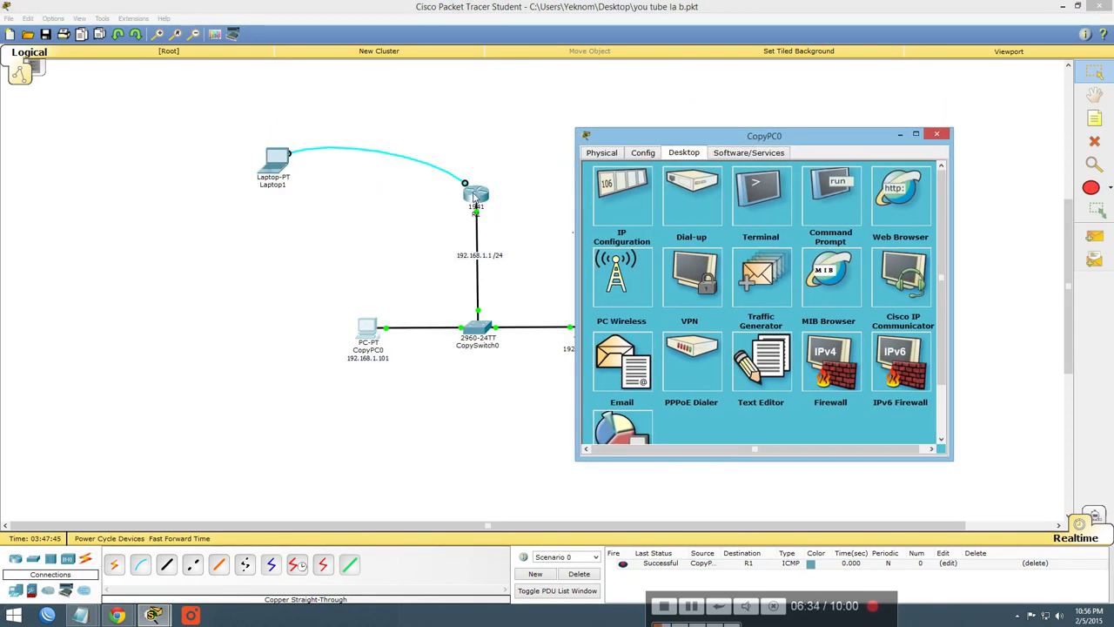
{"action": "left_click", "coordinate": [844, 205]}
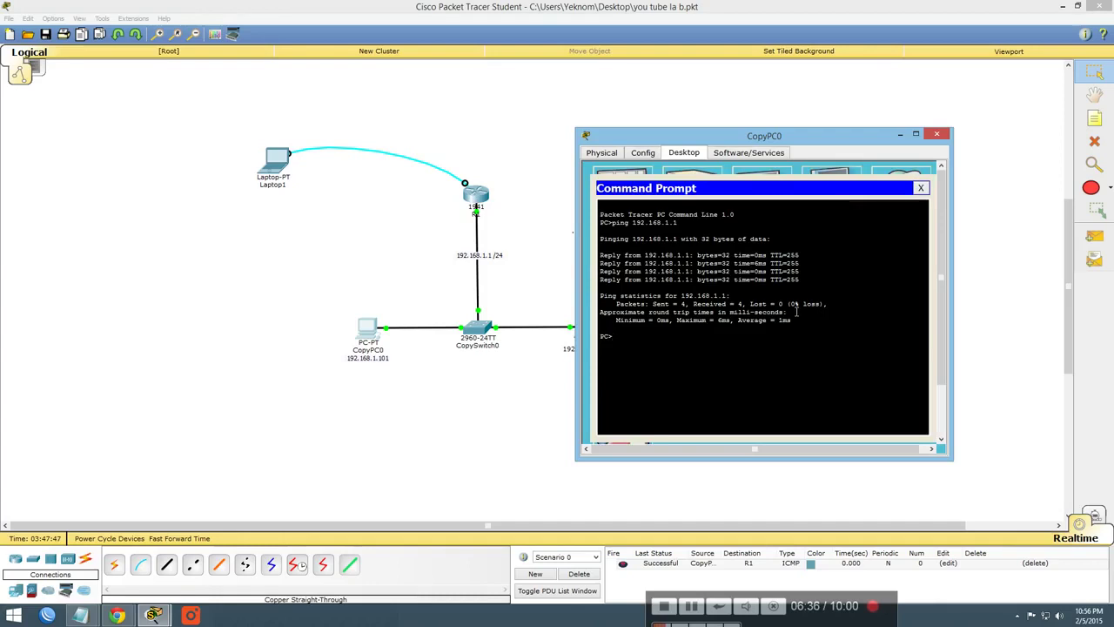
{"action": "type", "text": "etlnet"}
{"action": "type", "text": "192.168.1.1"}
Correct the misspelled command and telnet from CopyPC0 to the router at 192.168.1.1
{"action": "key", "text": "Return"}
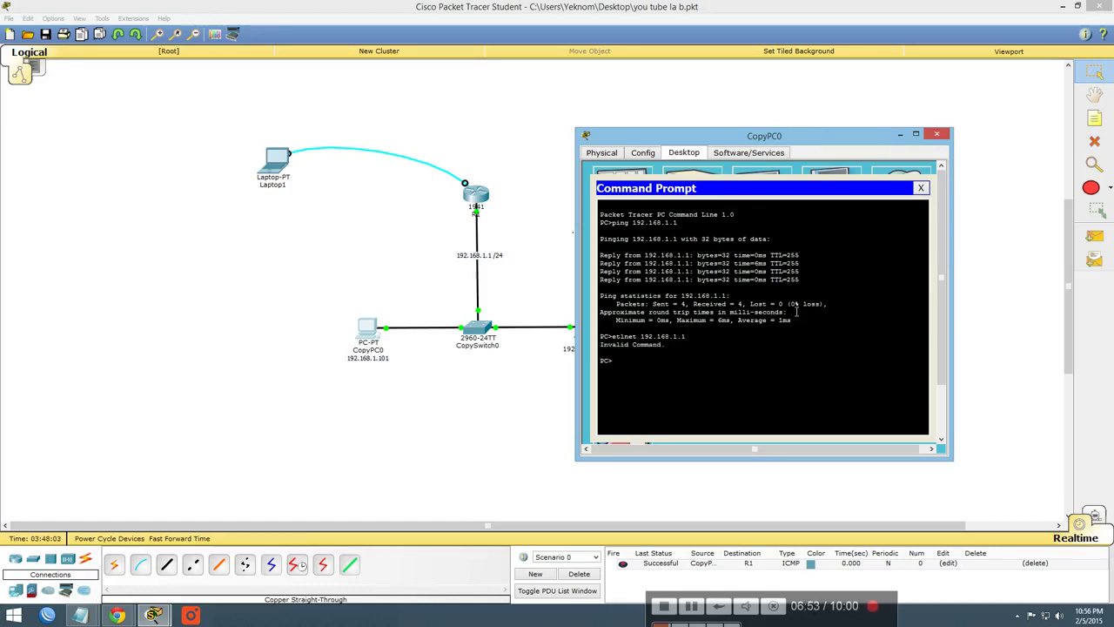
{"action": "key", "text": "Up"}
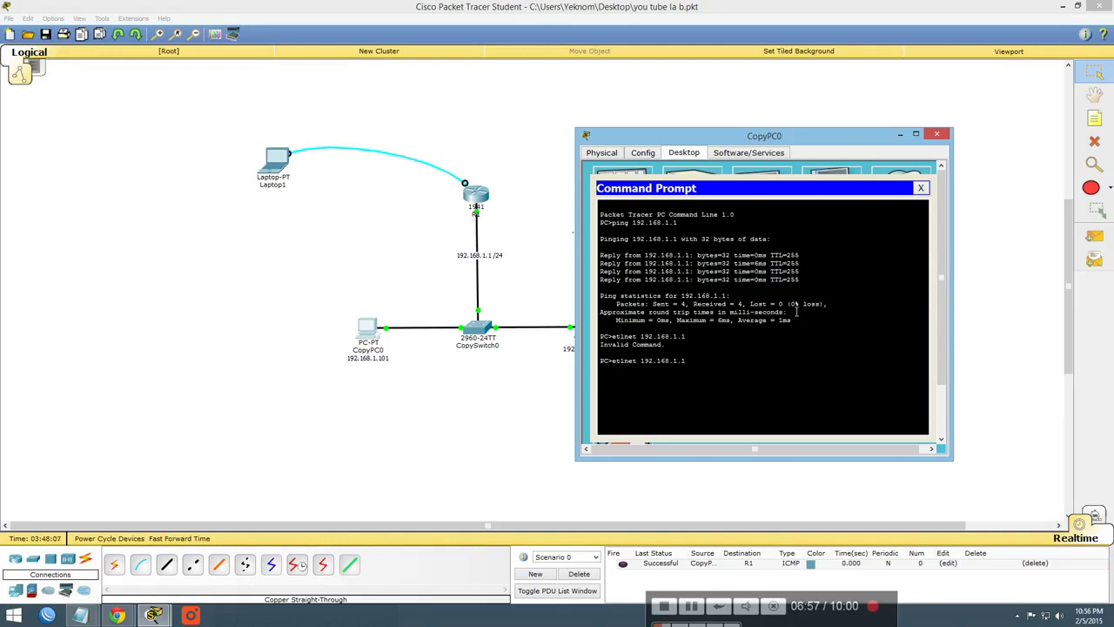
{"action": "type", "text": "t"}
{"action": "key", "text": "Return"}
{"action": "key", "text": "Up"}
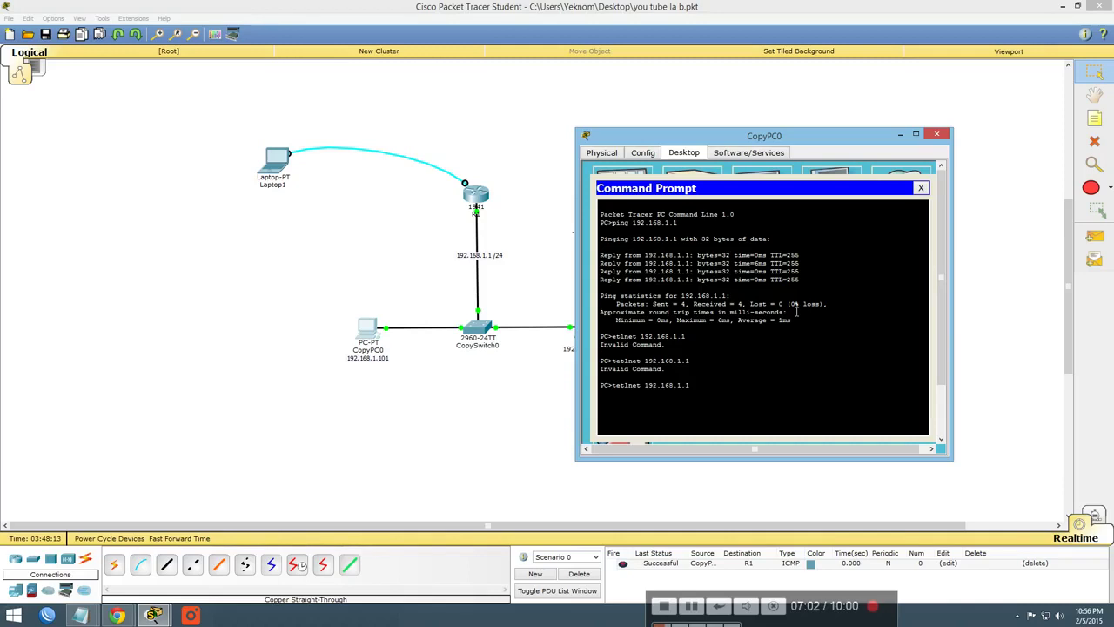
{"action": "key", "text": "BackSpace"}
{"action": "key", "text": "Return"}
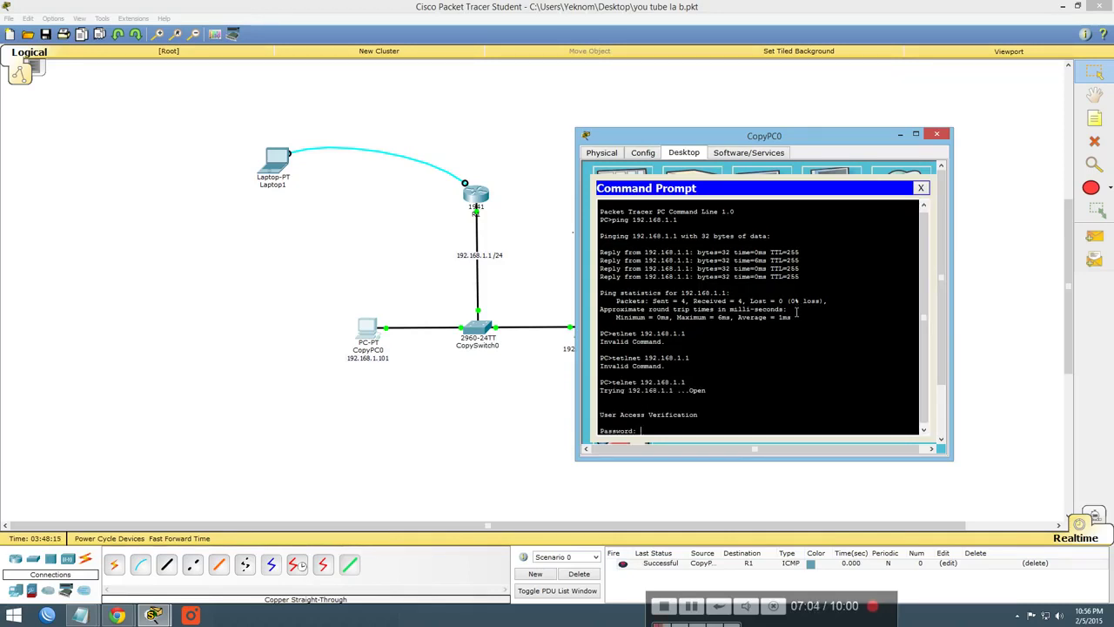
Move the CopyPC0 window aside to reveal the task note
{"action": "left_click_drag", "start_coordinate": [788, 140], "coordinate": [799, 120]}
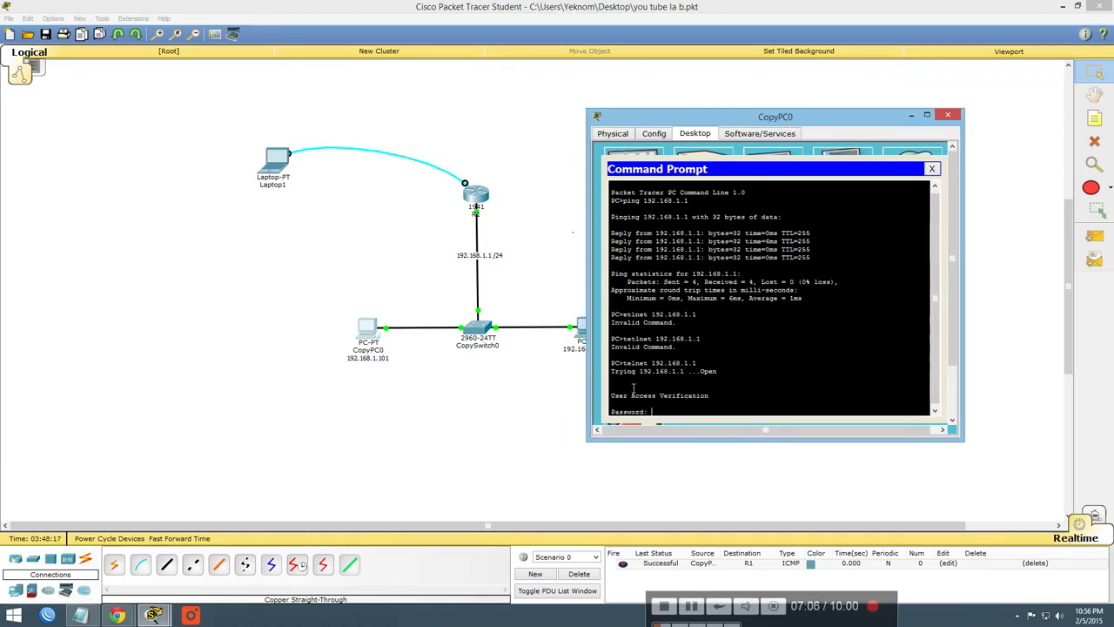
{"action": "scroll", "coordinate": [637, 398], "scroll_direction": "up", "scroll_amount": 1}
{"action": "scroll", "coordinate": [651, 397], "scroll_direction": "down", "scroll_amount": 1}
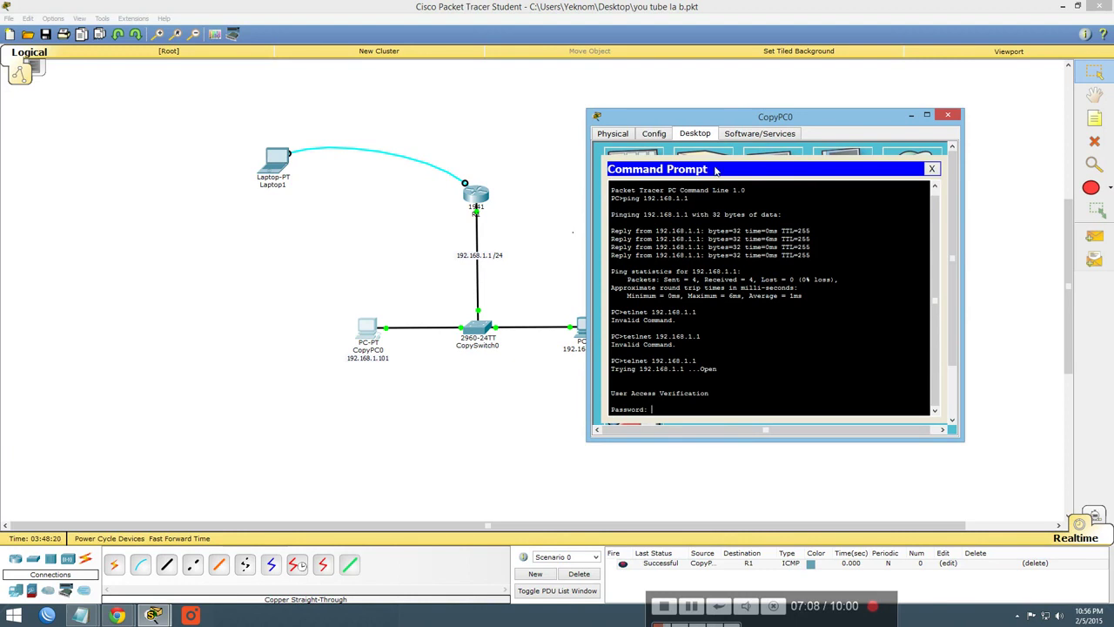
{"action": "left_click_drag", "start_coordinate": [734, 116], "coordinate": [331, 104]}
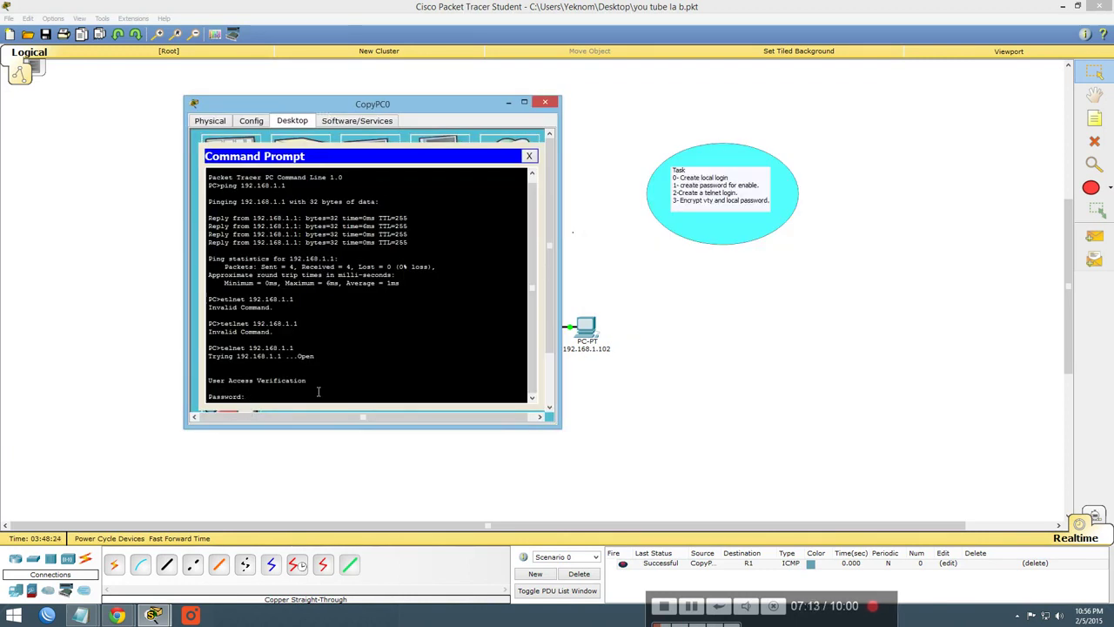
{"action": "left_click_drag", "start_coordinate": [365, 105], "coordinate": [340, 98]}
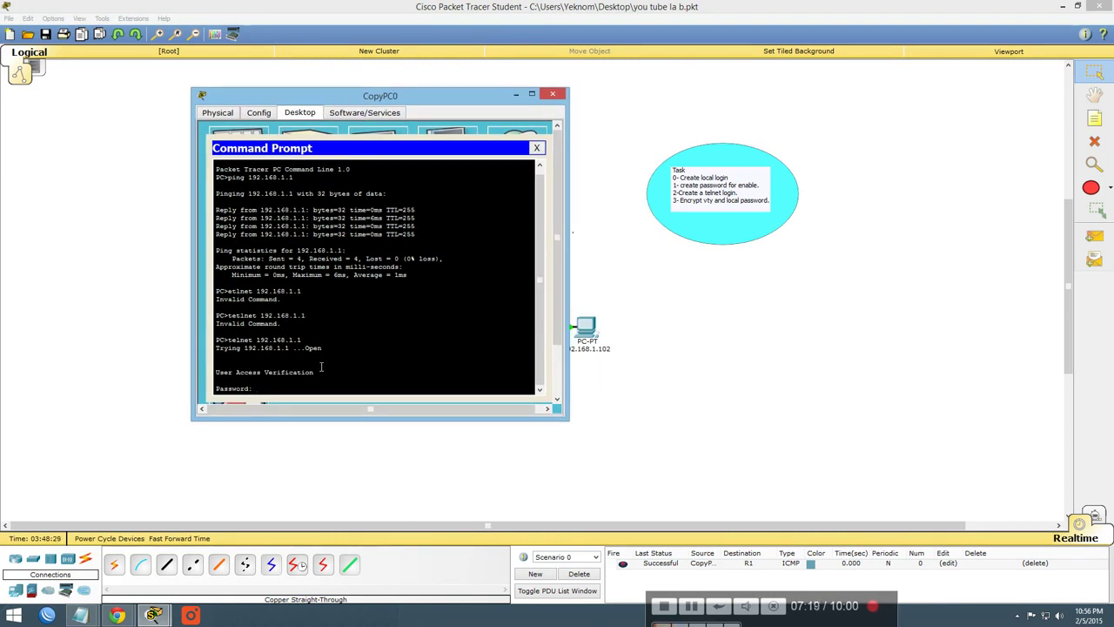
Enter the vty password at the telnet Password: prompt, retrying once, to reach Router>
{"action": "key", "text": "Return"}
{"action": "key", "text": "Return"}
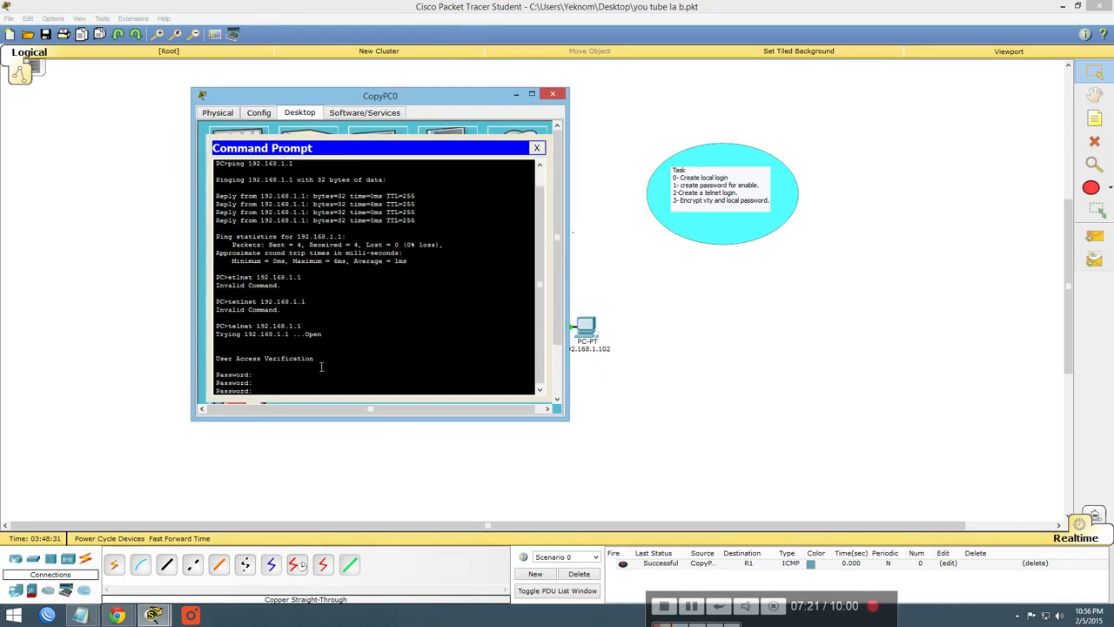
{"action": "key", "text": "Return"}
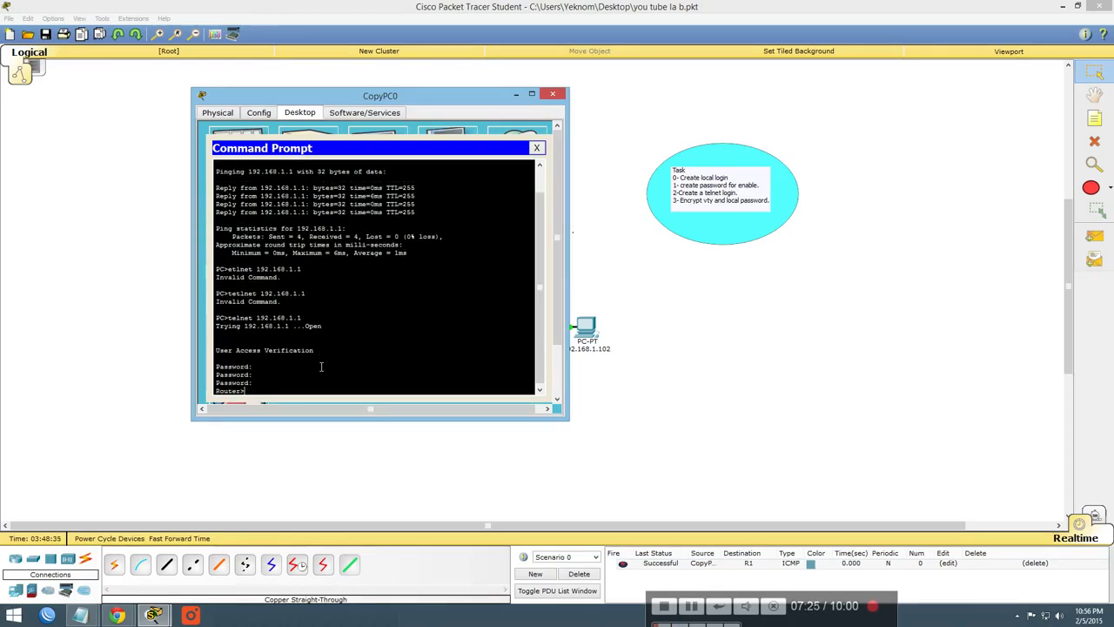
{"action": "left_click_drag", "start_coordinate": [353, 102], "coordinate": [356, 113]}
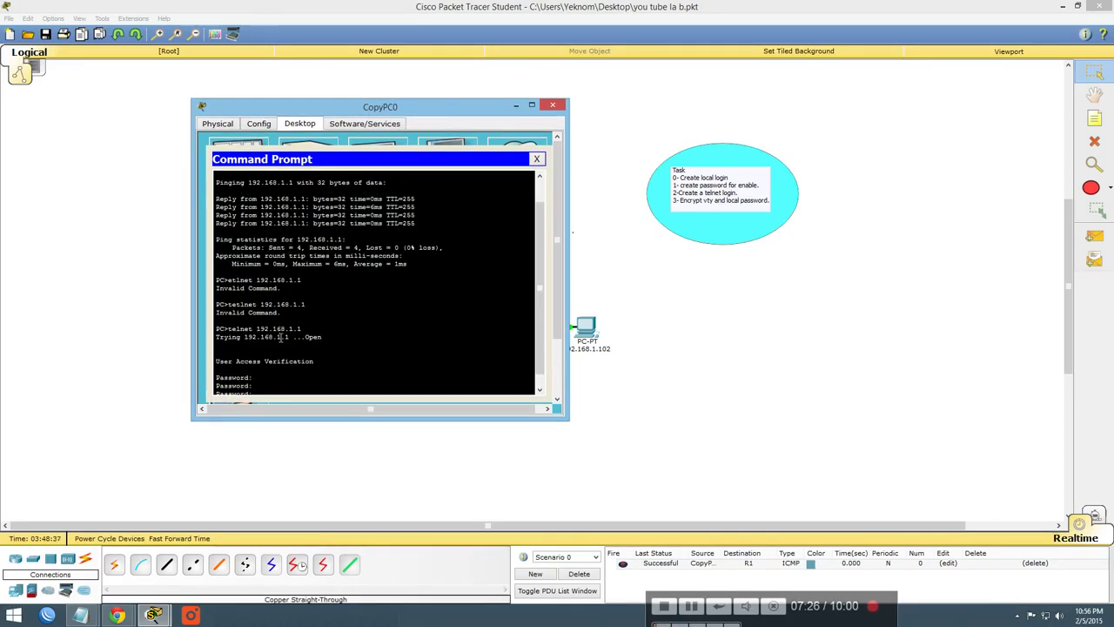
{"action": "left_click_drag", "start_coordinate": [438, 106], "coordinate": [428, 87]}
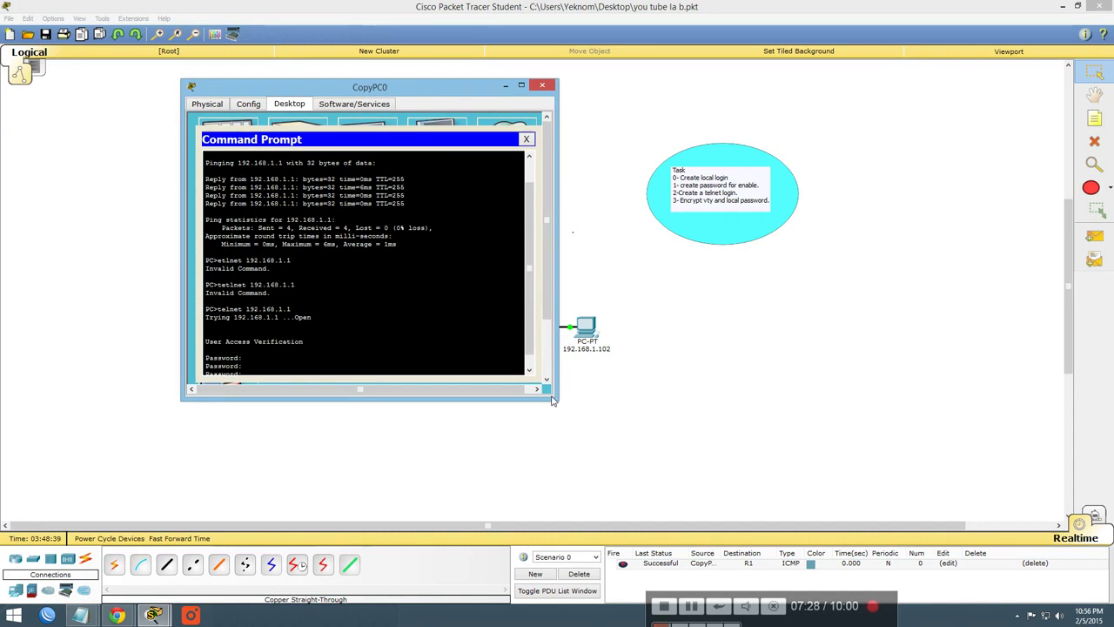
Enlarge the terminal and list the router's exec commands with ?, highlighting enable
{"action": "left_click_drag", "start_coordinate": [552, 399], "coordinate": [645, 489]}
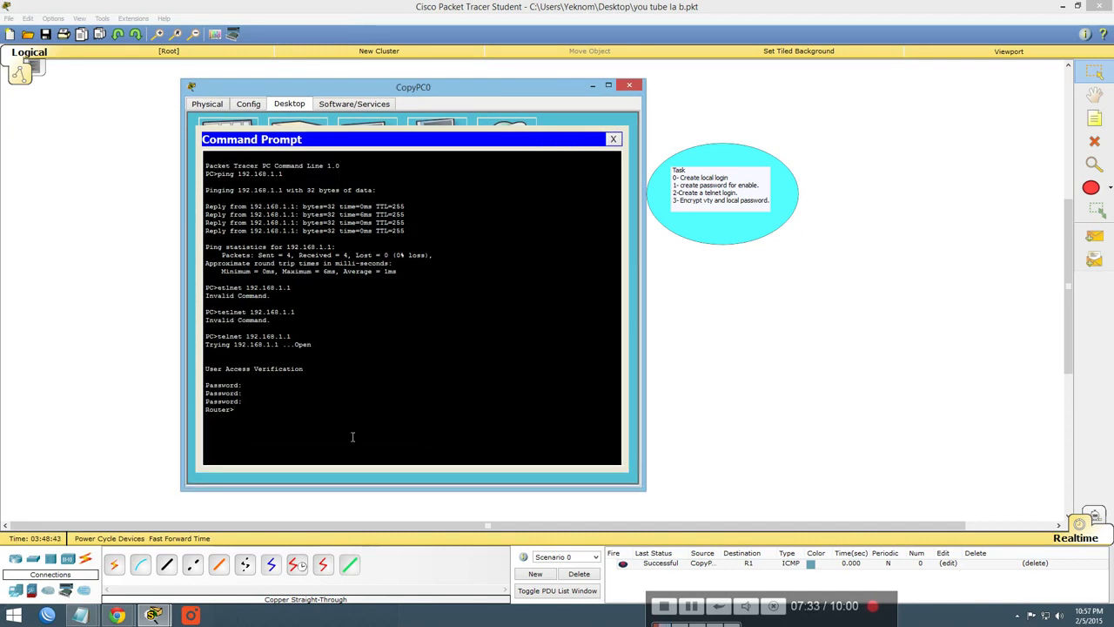
{"action": "type", "text": "?"}
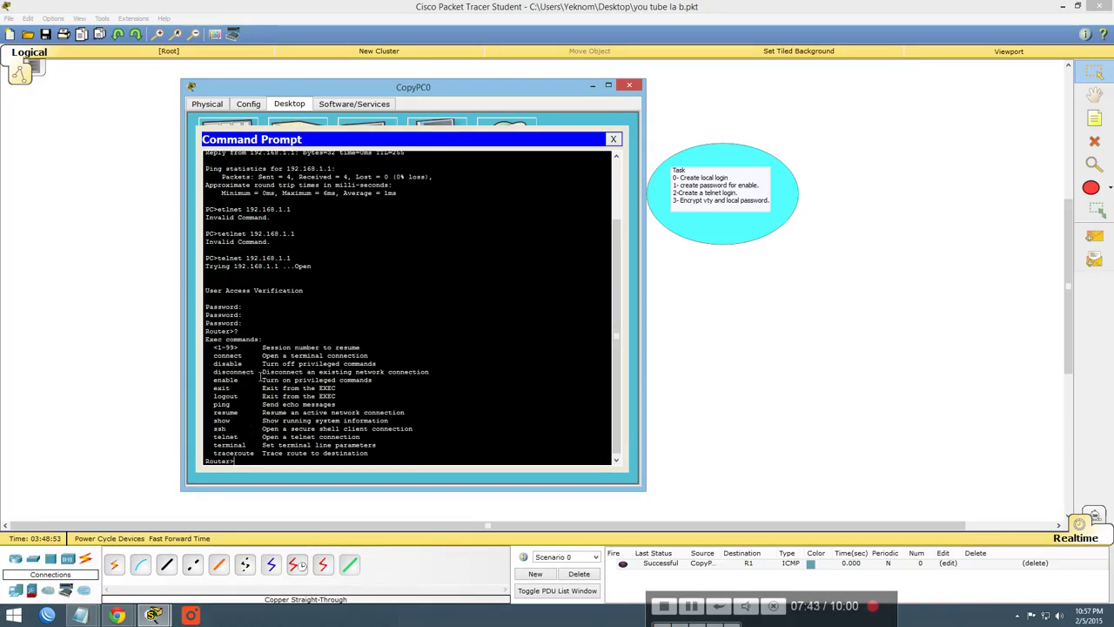
{"action": "double_click", "coordinate": [226, 380]}
{"action": "left_click_drag", "start_coordinate": [299, 372], "coordinate": [389, 372]}
{"action": "left_click", "coordinate": [255, 461]}
Run enable using 'ena' with Tab completion to get the enable password prompt
{"action": "type", "text": "ena"}
{"action": "key", "text": "Tab"}
{"action": "key", "text": "Return"}
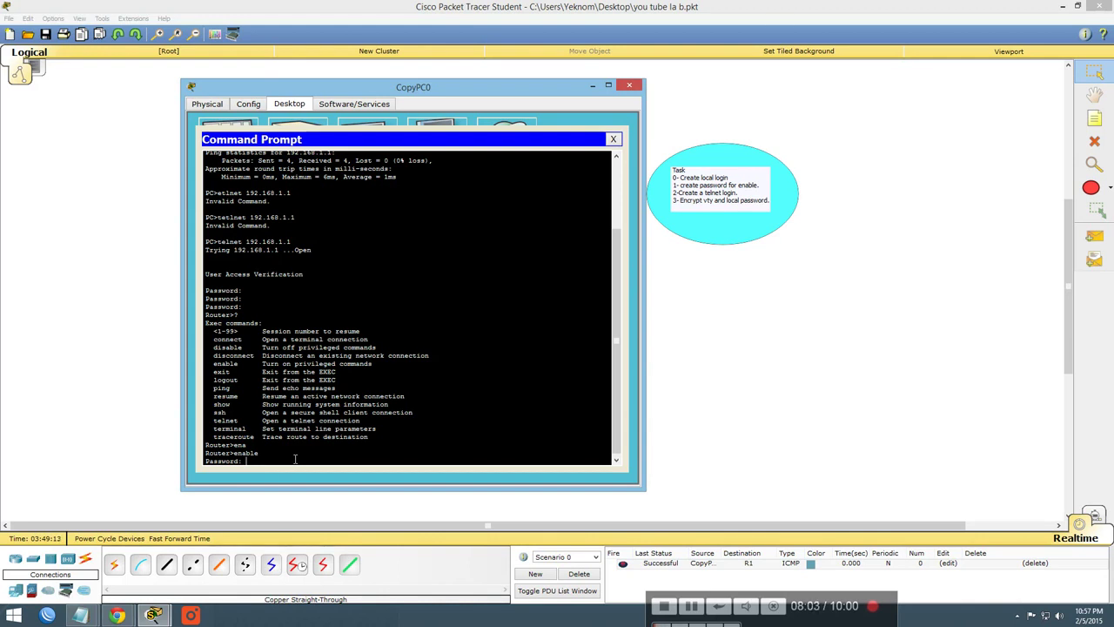
Submit the enable password to reach Router#, then enter global configuration with conf t
{"action": "key", "text": "Return"}
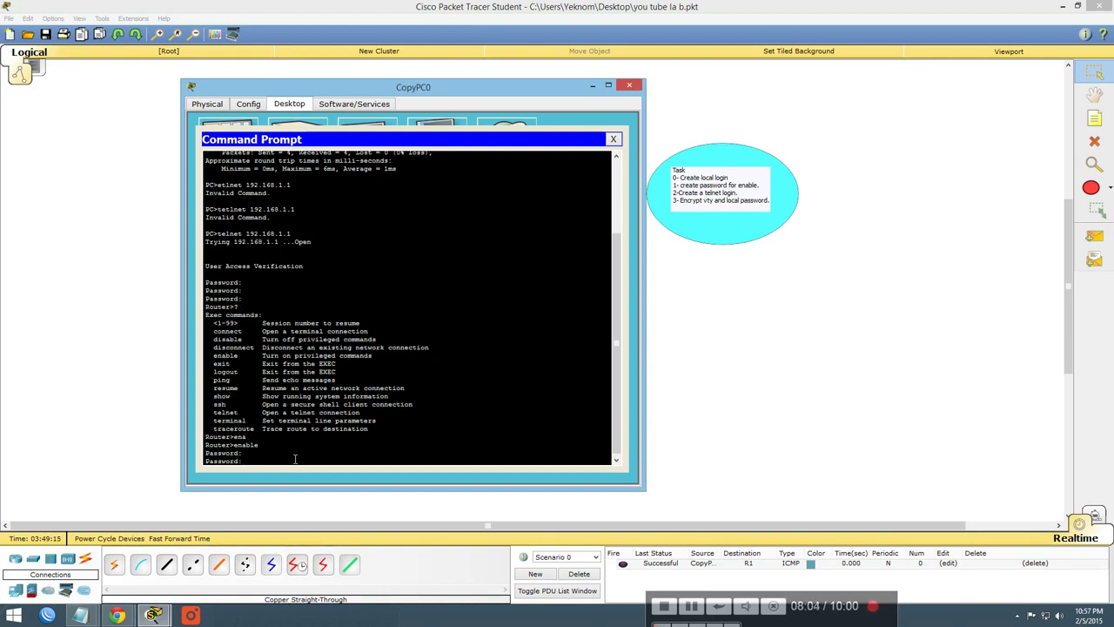
{"action": "key", "text": "Return"}
{"action": "key", "text": "Return"}
{"action": "key", "text": "Return"}
{"action": "key", "text": "Return"}
{"action": "key", "text": "Return"}
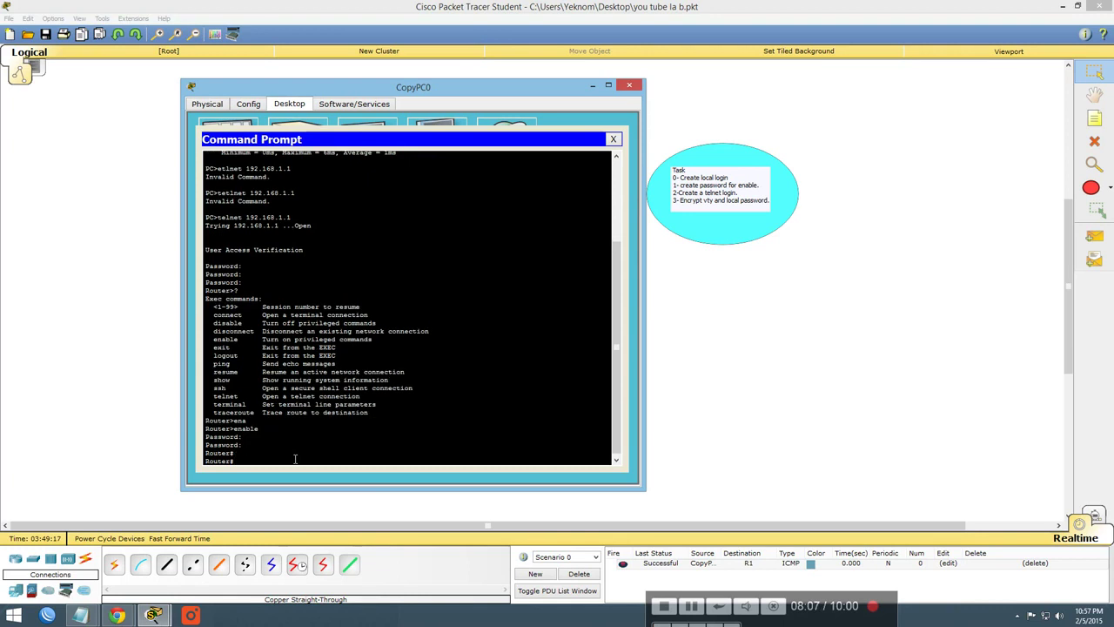
{"action": "type", "text": "conf t"}
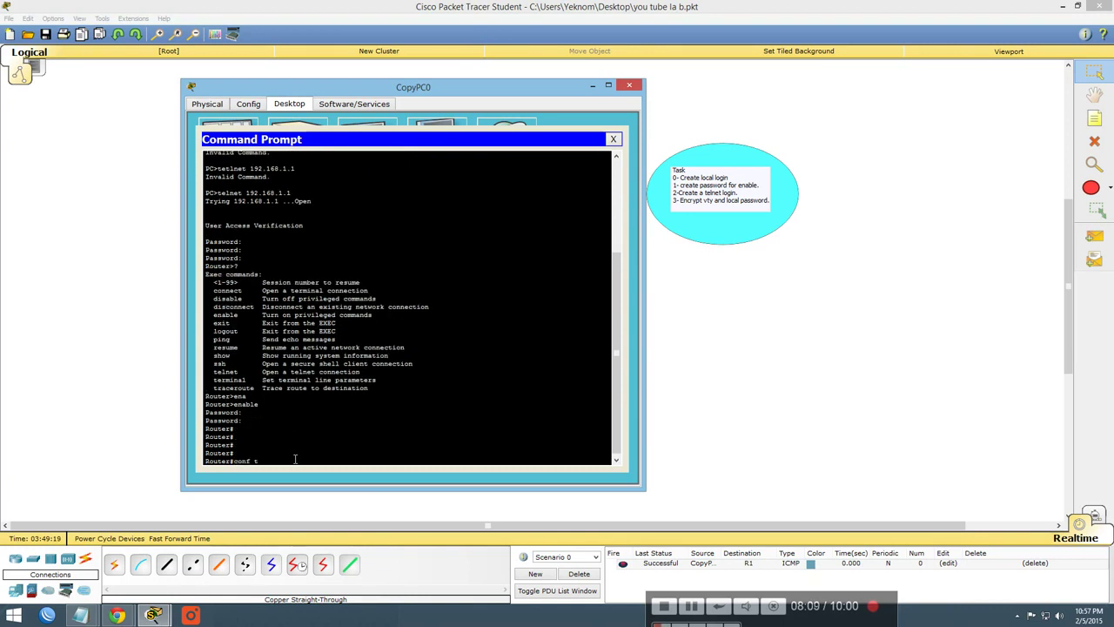
{"action": "key", "text": "Return"}
Return to Router# with end and begin a ping command
{"action": "key", "text": "Return"}
{"action": "key", "text": "Return"}
{"action": "key", "text": "Return"}
{"action": "key", "text": "Return"}
{"action": "key", "text": "Return"}
{"action": "key", "text": "Return"}
{"action": "type", "text": "en"}
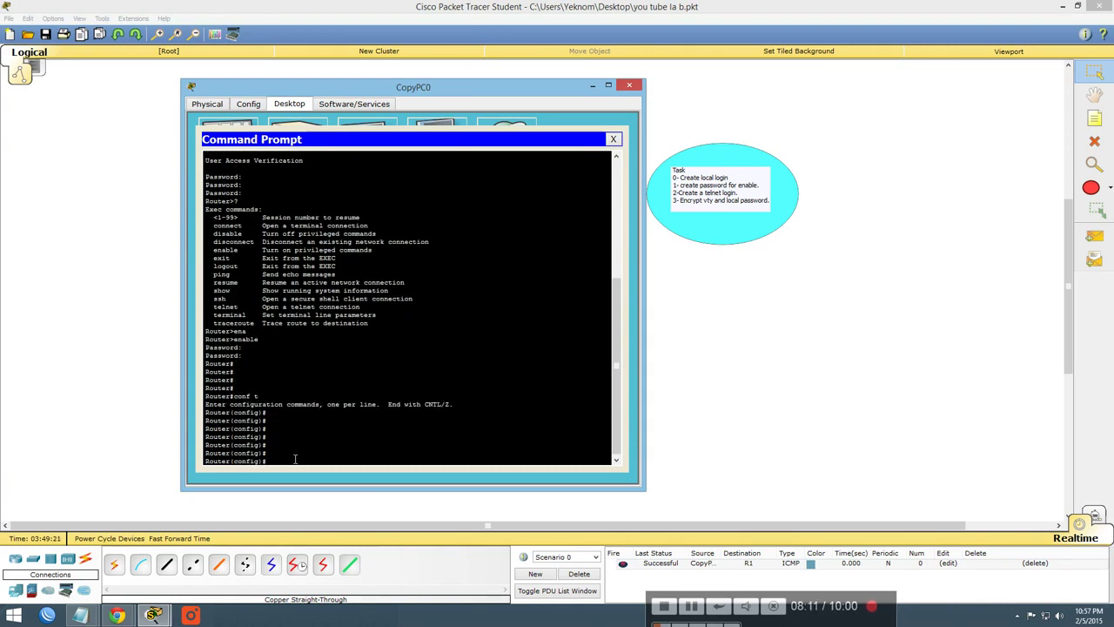
{"action": "type", "text": "d"}
{"action": "key", "text": "Return"}
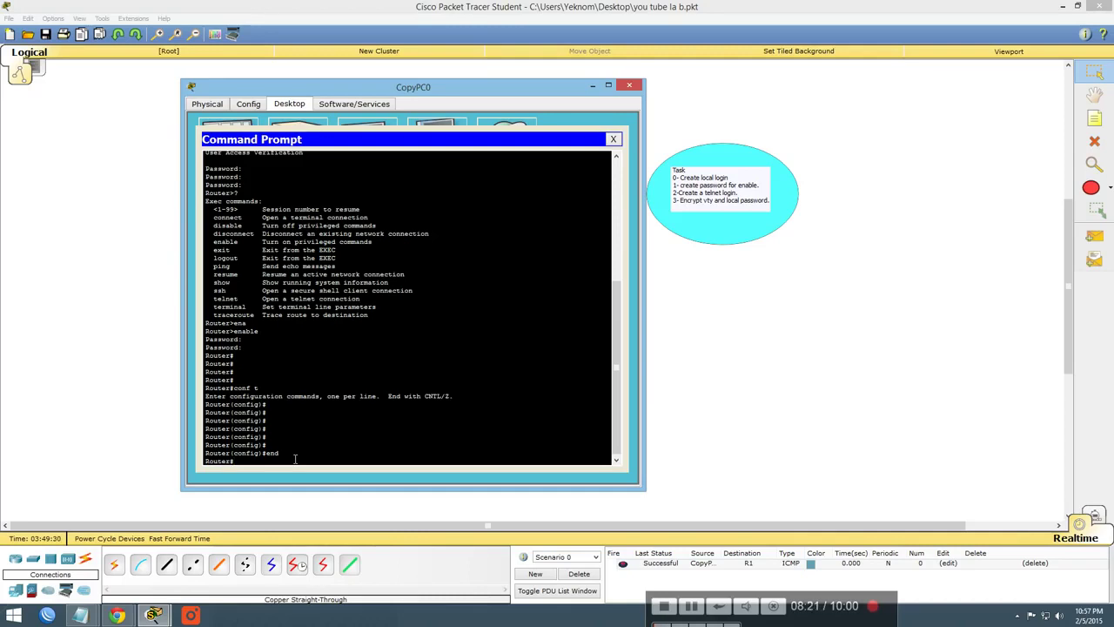
{"action": "type", "text": "ping"}
Ping 192.168.1.102 twice from the router (80%, then 100%) and close CopyPC0's Command Prompt
{"action": "left_click_drag", "start_coordinate": [398, 87], "coordinate": [880, 52]}
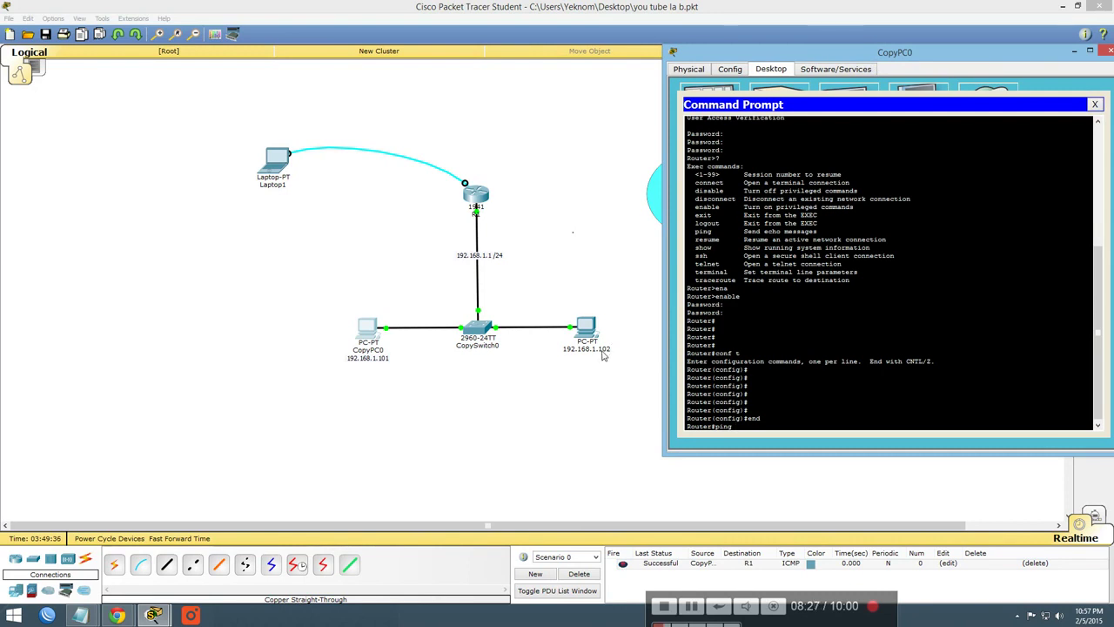
{"action": "type", "text": "192.168.1.102"}
{"action": "key", "text": "Return"}
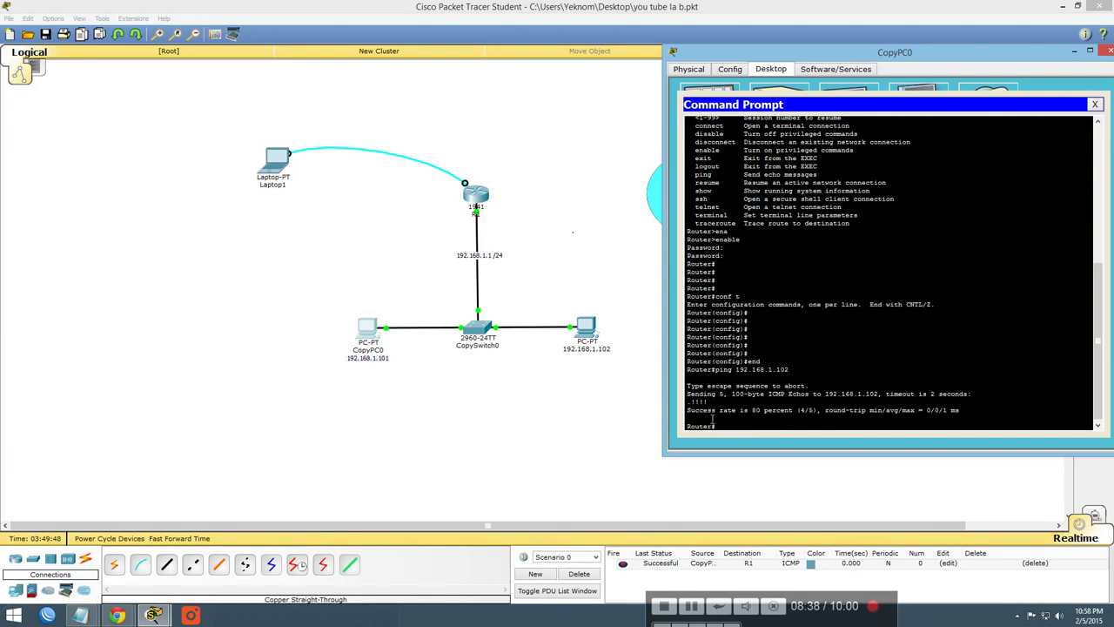
{"action": "key", "text": "Up"}
{"action": "key", "text": "Return"}
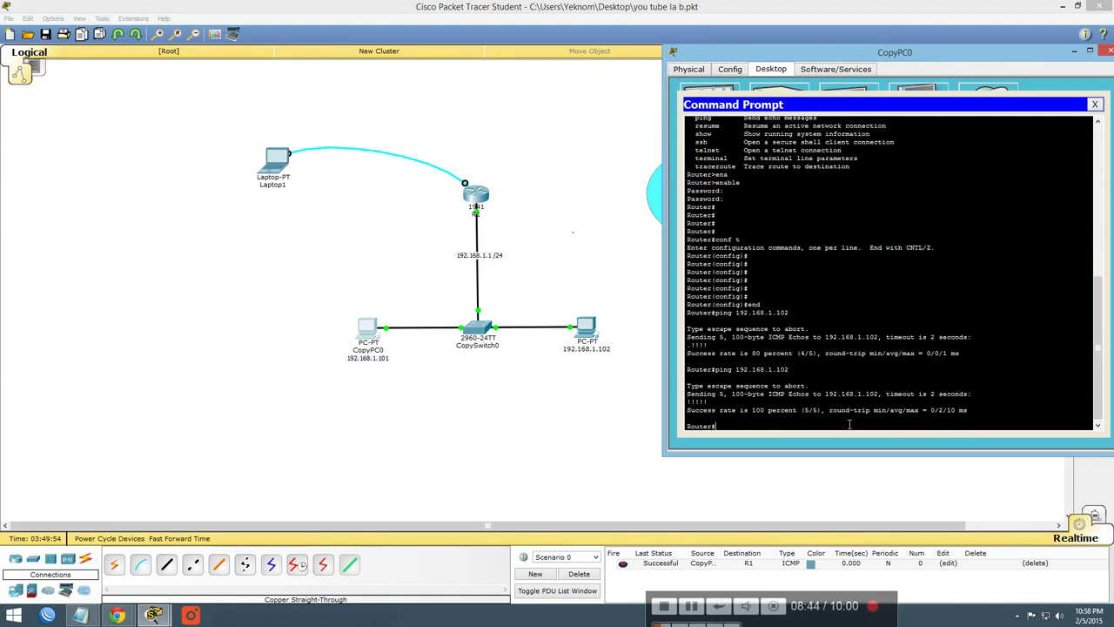
{"action": "left_click", "coordinate": [1095, 104]}
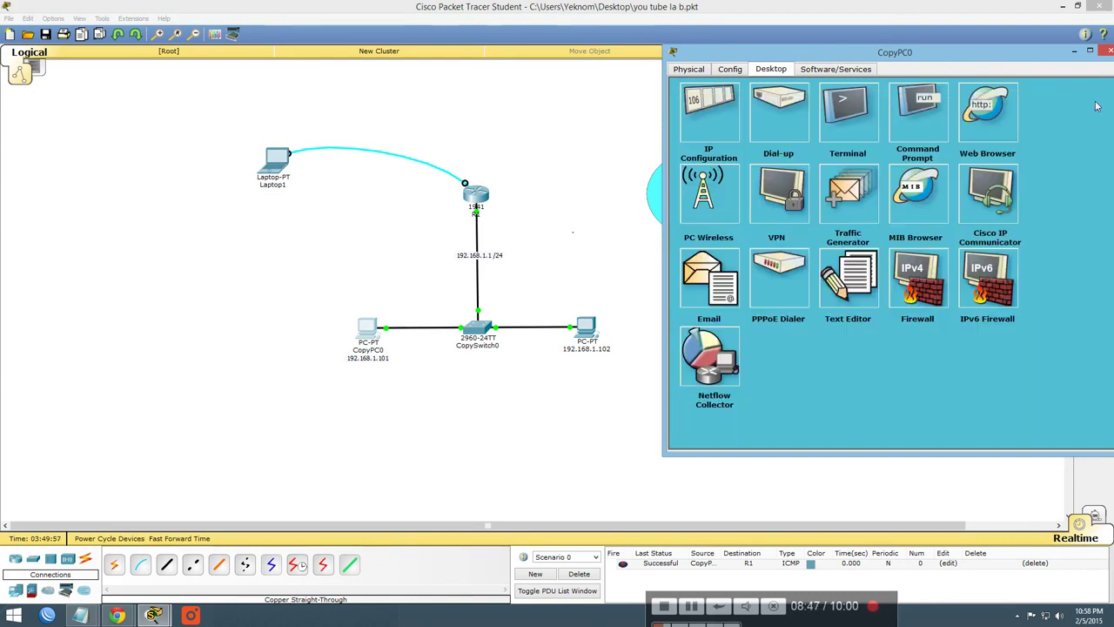
Nudge Laptop1, the 192.168.1.1 /24 label and PC 192.168.1.102 into new topology positions
{"action": "left_click", "coordinate": [1028, 44]}
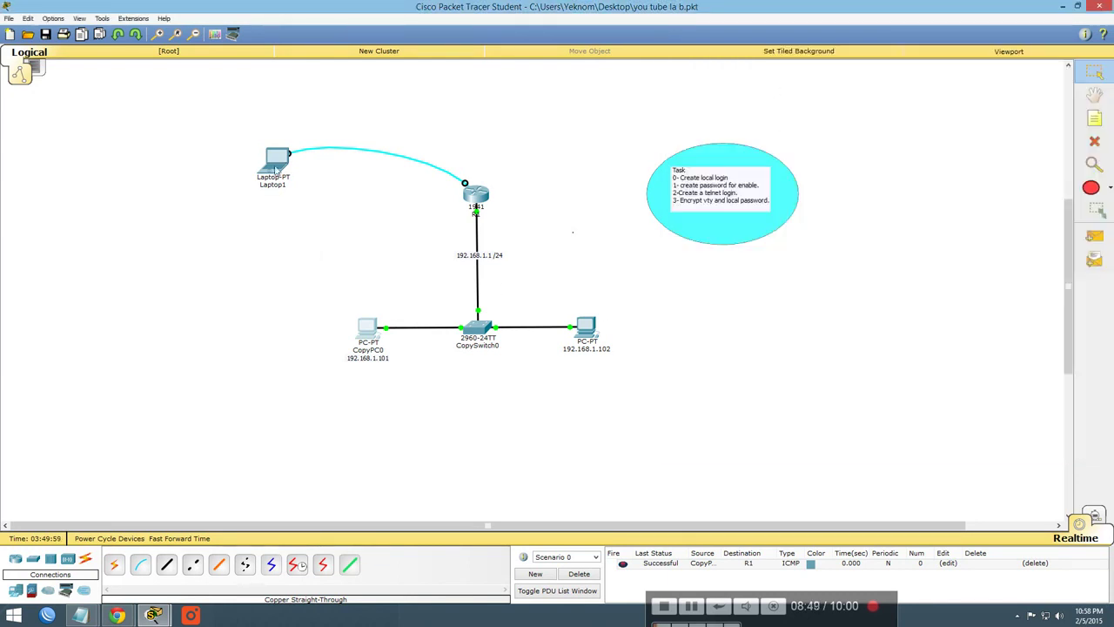
{"action": "left_click_drag", "start_coordinate": [279, 160], "coordinate": [306, 156]}
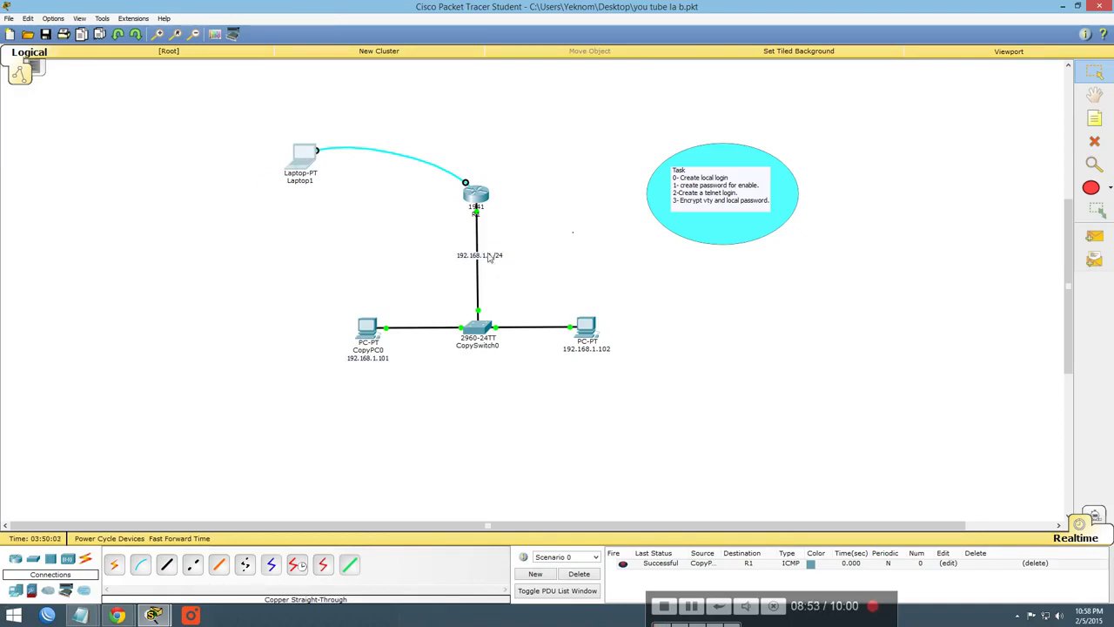
{"action": "left_click_drag", "start_coordinate": [492, 257], "coordinate": [491, 247]}
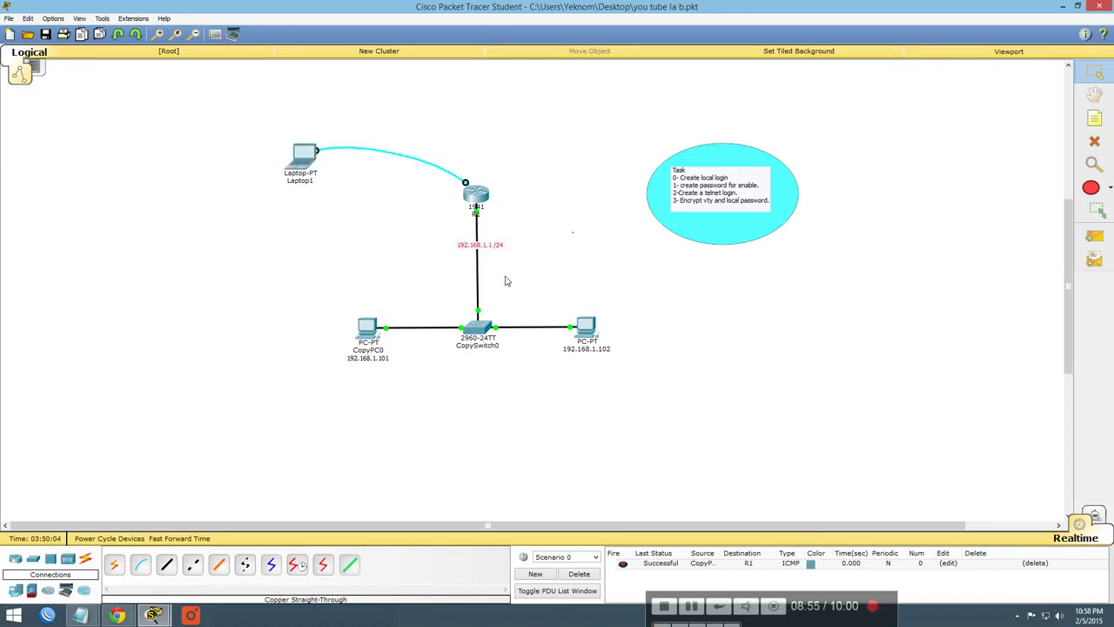
{"action": "left_click_drag", "start_coordinate": [591, 329], "coordinate": [594, 327]}
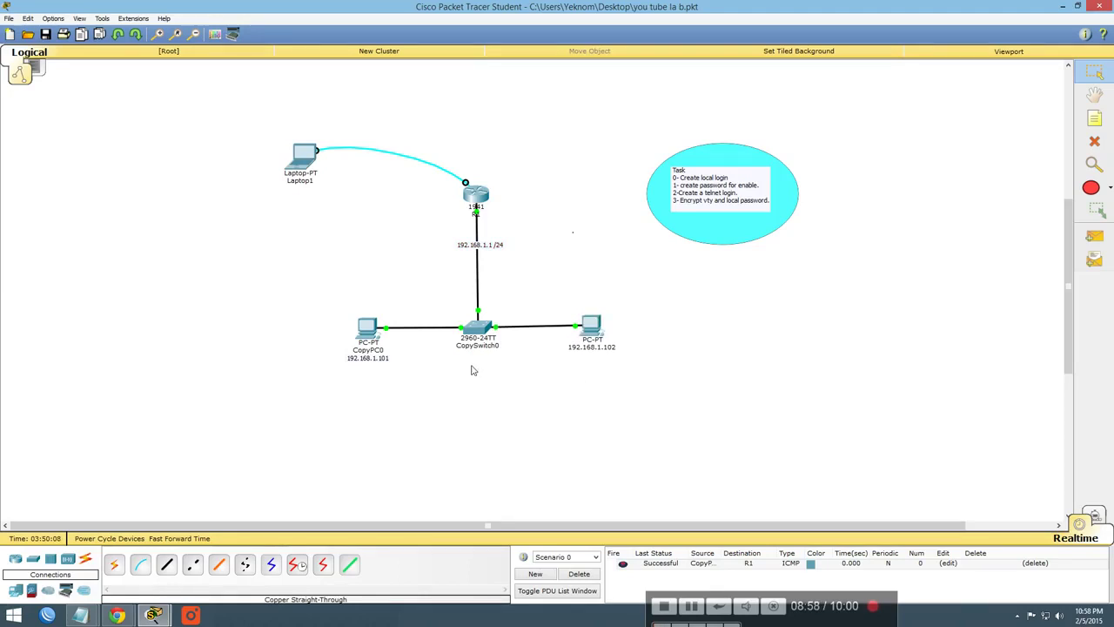